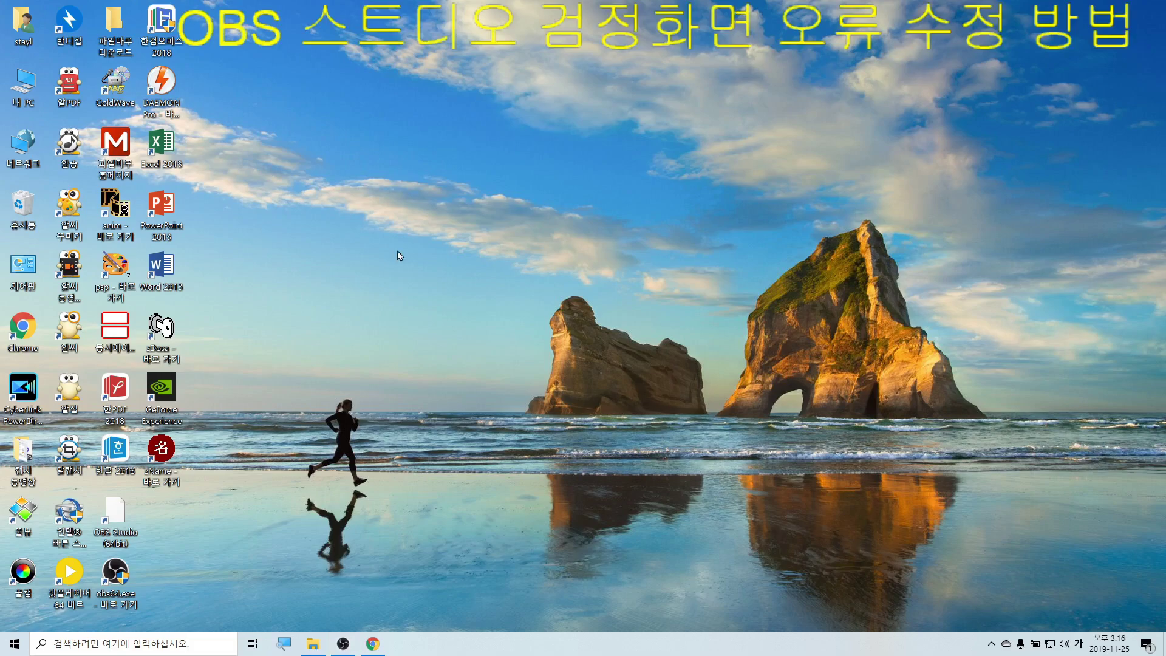
- Open the NVIDIA Control Panel from the desktop and display the per-program settings (프로그램 설정) under 3D 설정 관리
right_click(398, 251)
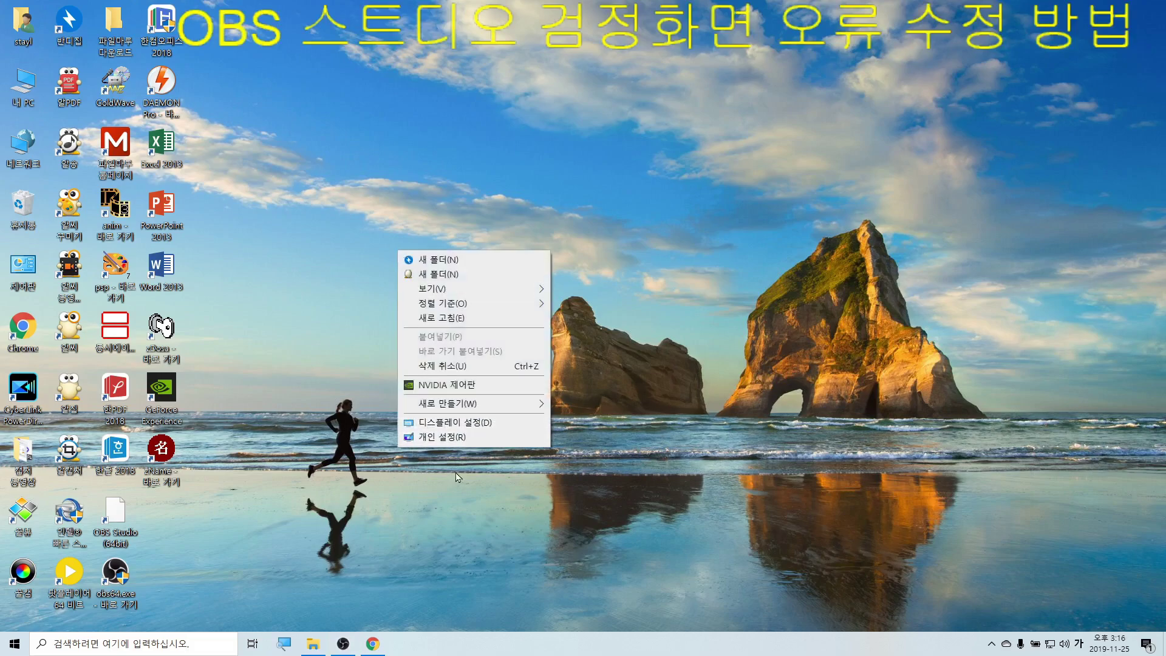
right_click(659, 235)
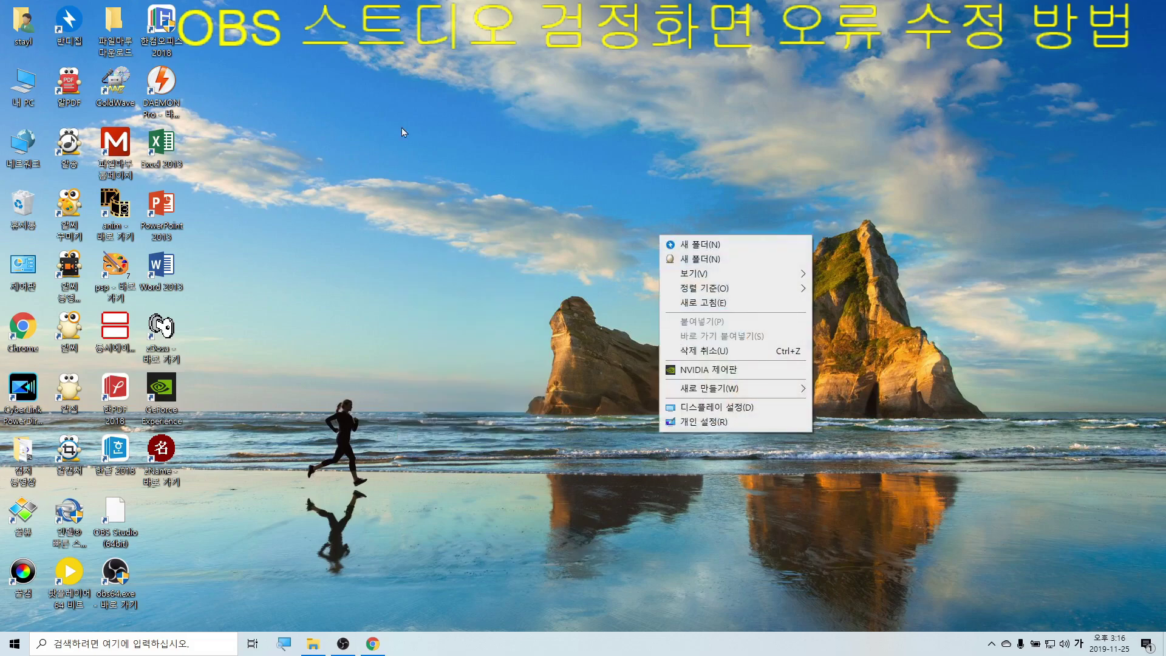
right_click(224, 212)
right_click(605, 187)
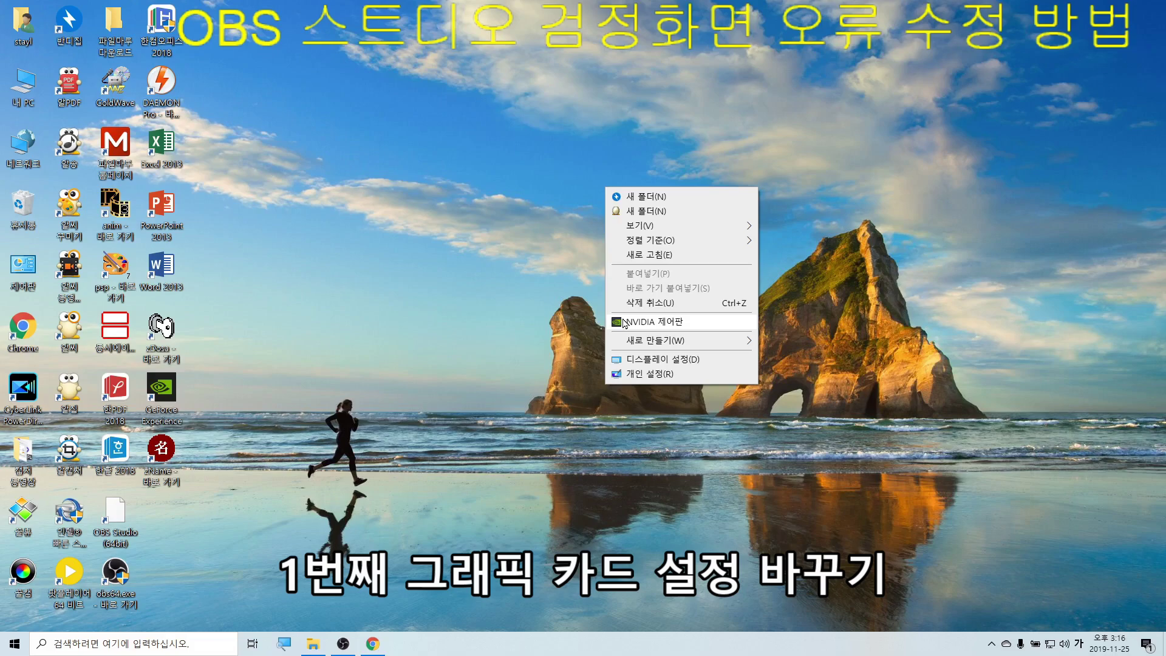
left_click(665, 321)
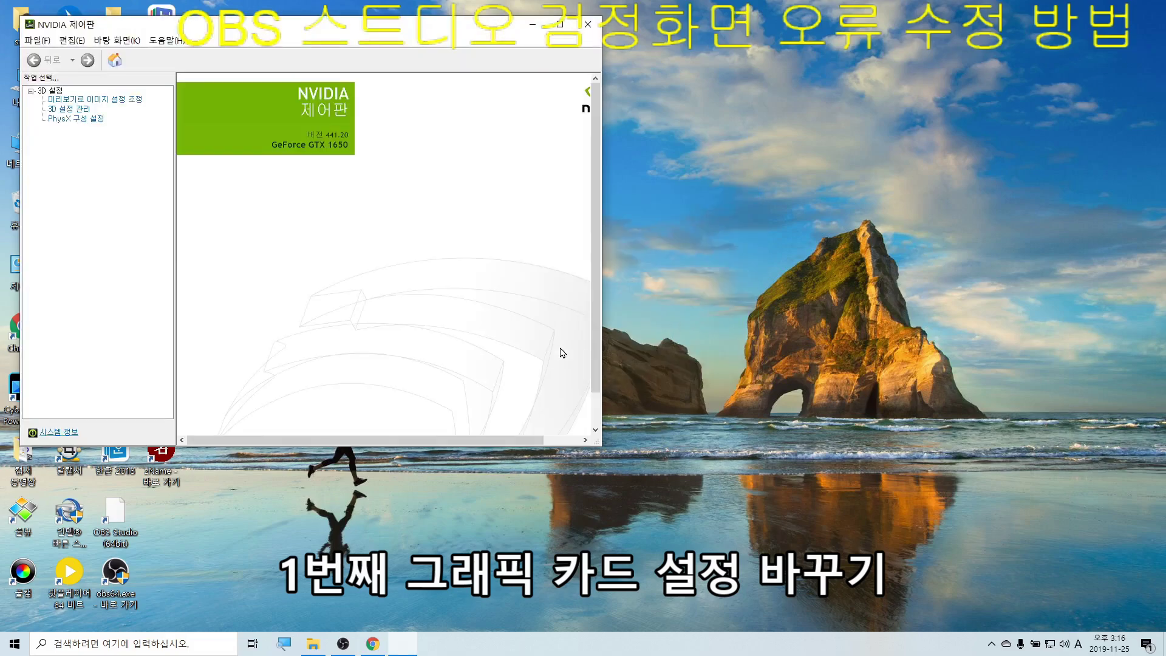
left_click(61, 113)
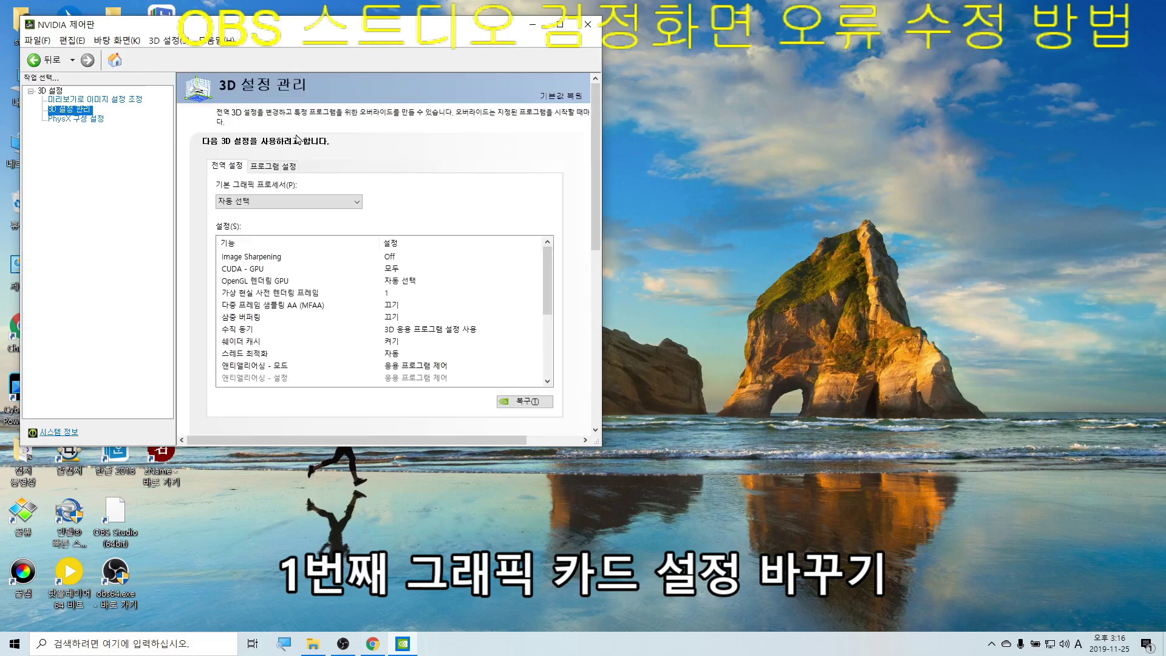
left_click(259, 166)
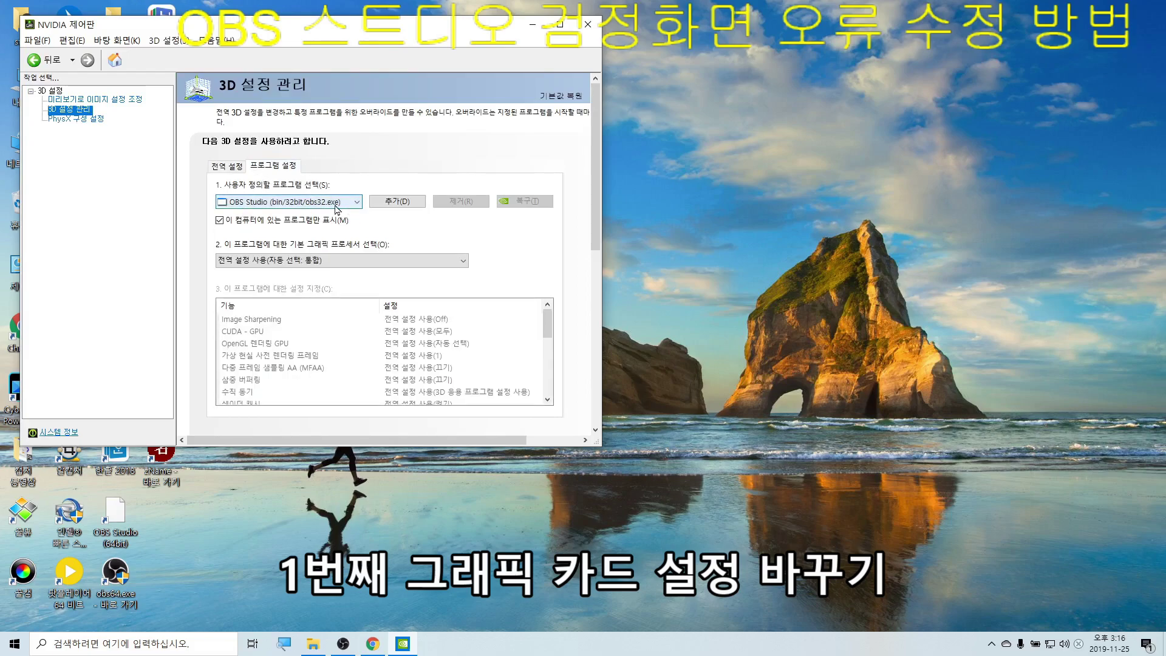
- Start adding a program to customize and browse to the root of local disk C:
left_click(399, 202)
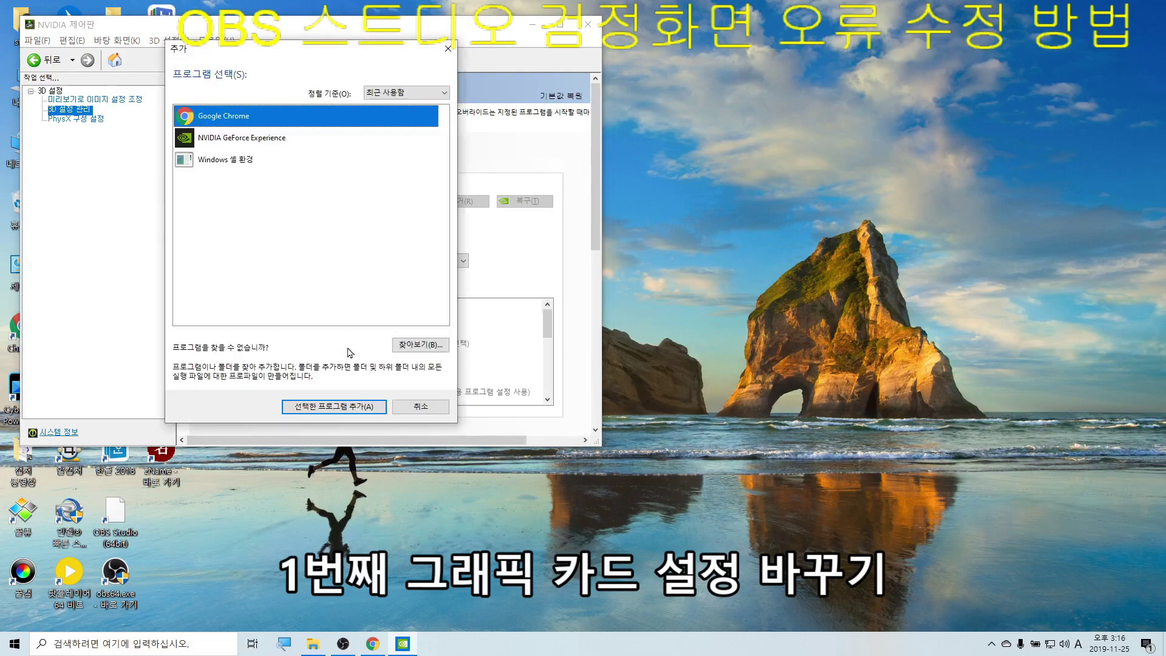
left_click(435, 350)
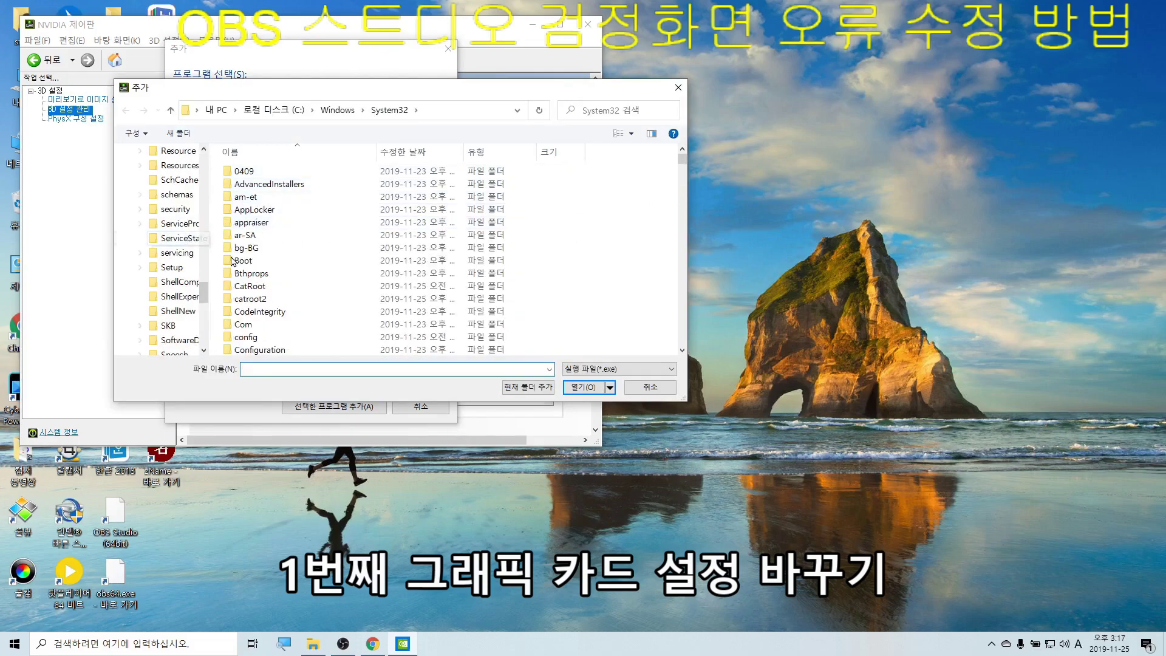
scroll(148, 254, "up", 10)
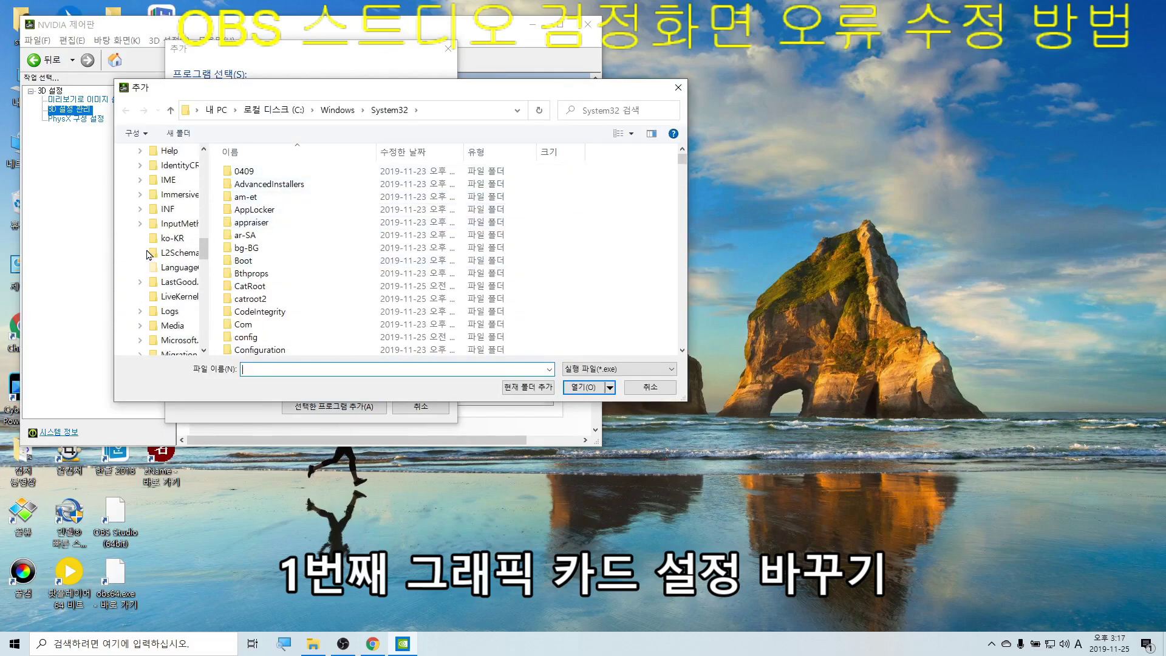
scroll(147, 254, "up", 8)
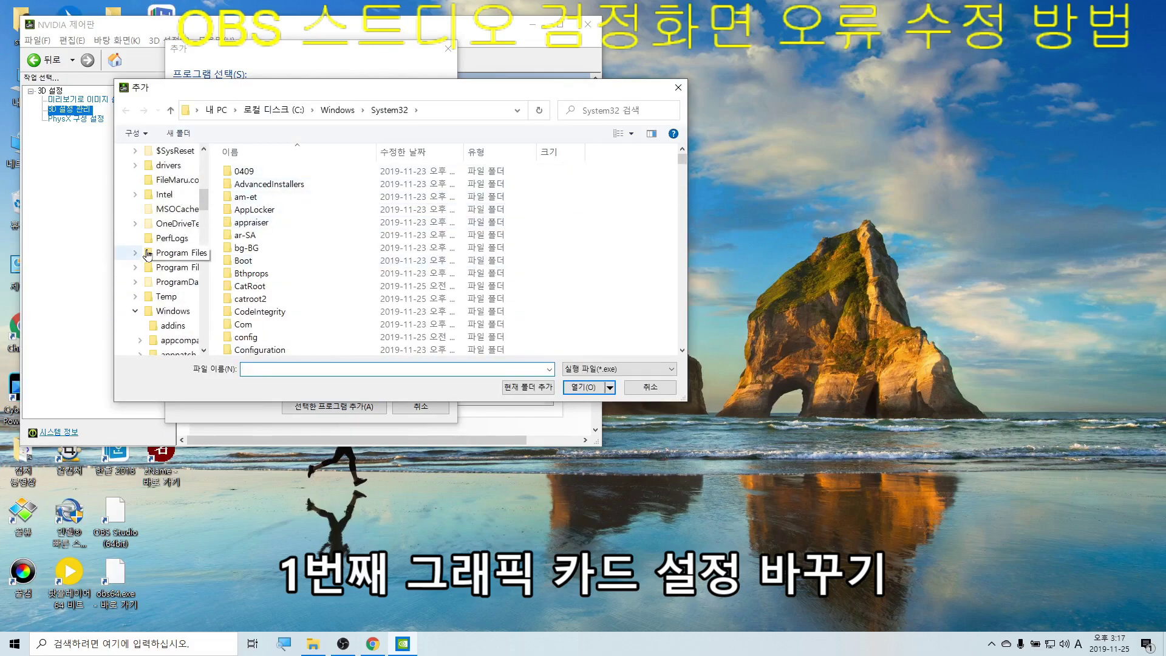
scroll(147, 254, "down", 5)
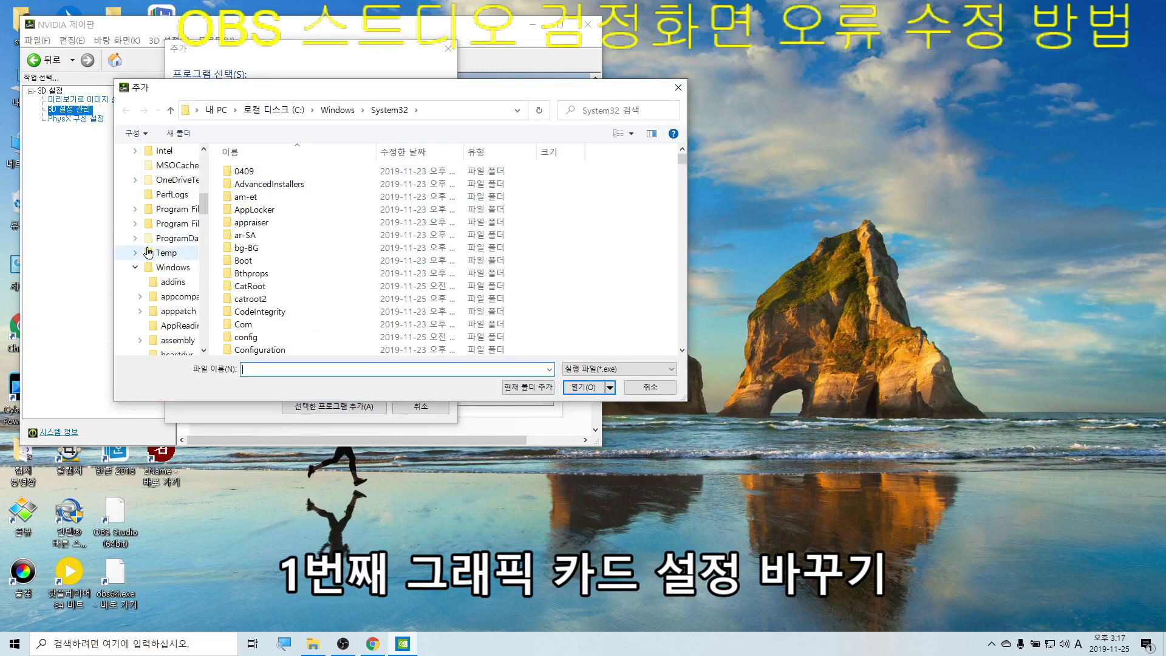
scroll(147, 248, "up", 2)
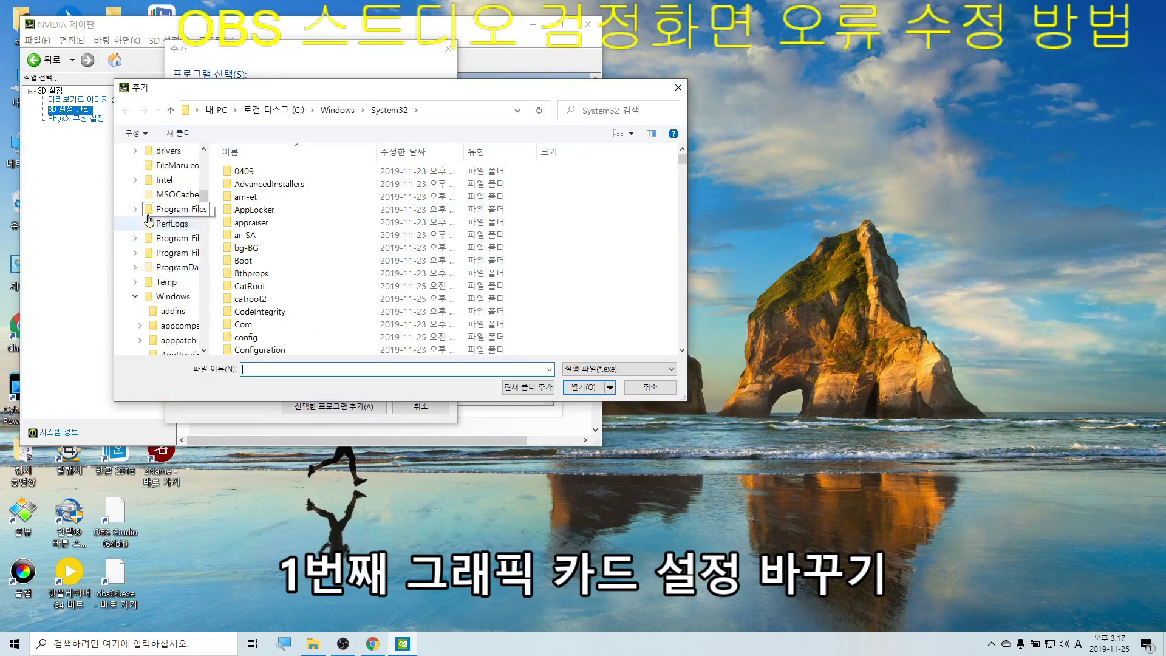
left_click(151, 164)
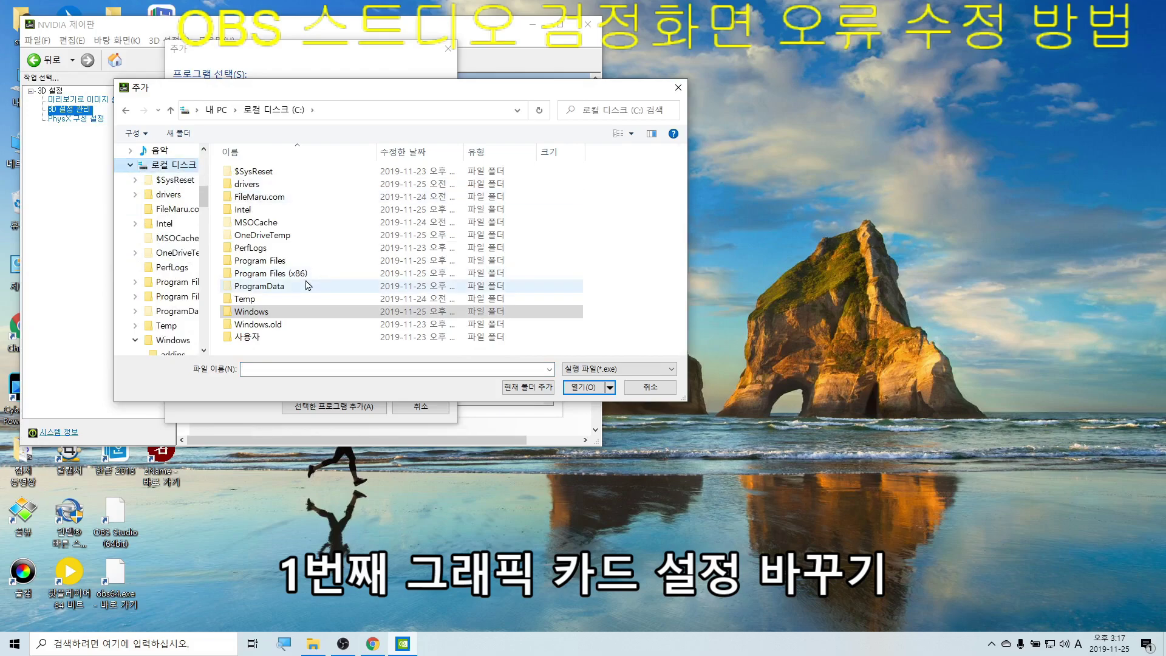
- Browse to the Program Files\OBS-Studio-24.0.3-Full-x64\bin\64bit folder
double_click(306, 274)
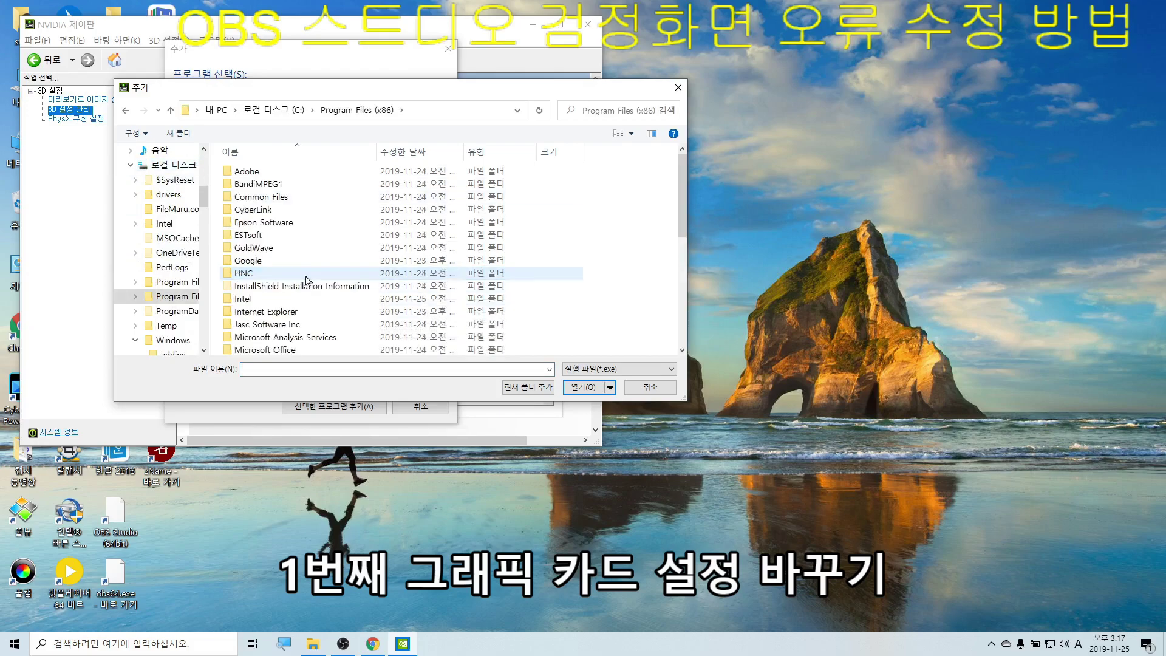
scroll(303, 270, "down", 9)
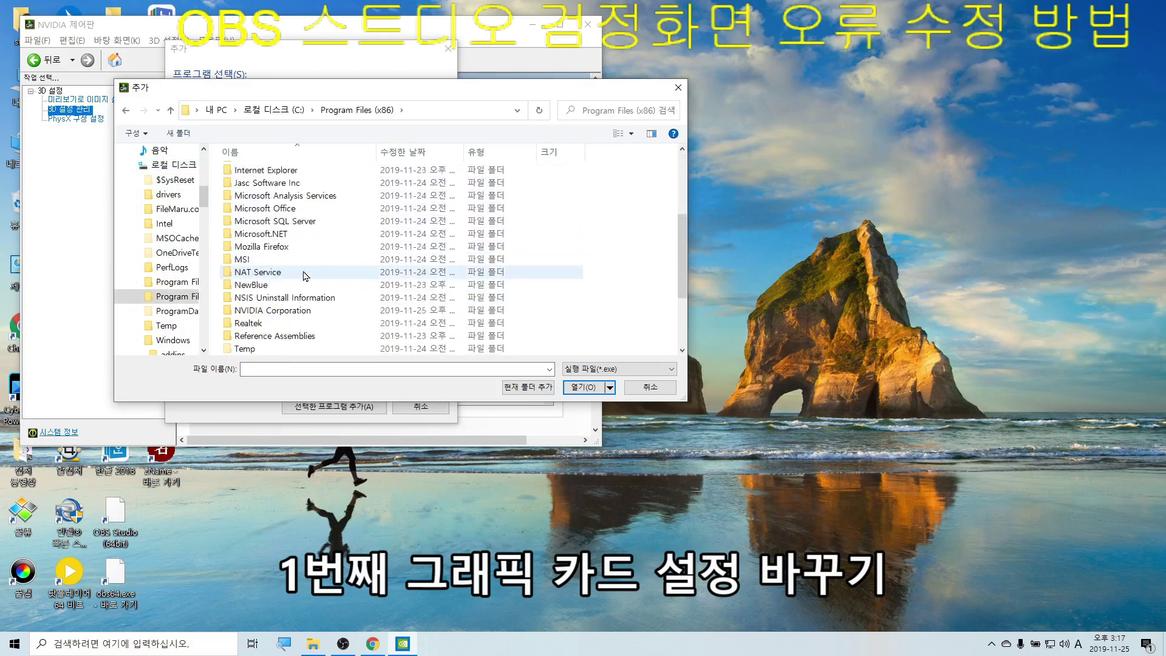
left_click(173, 281)
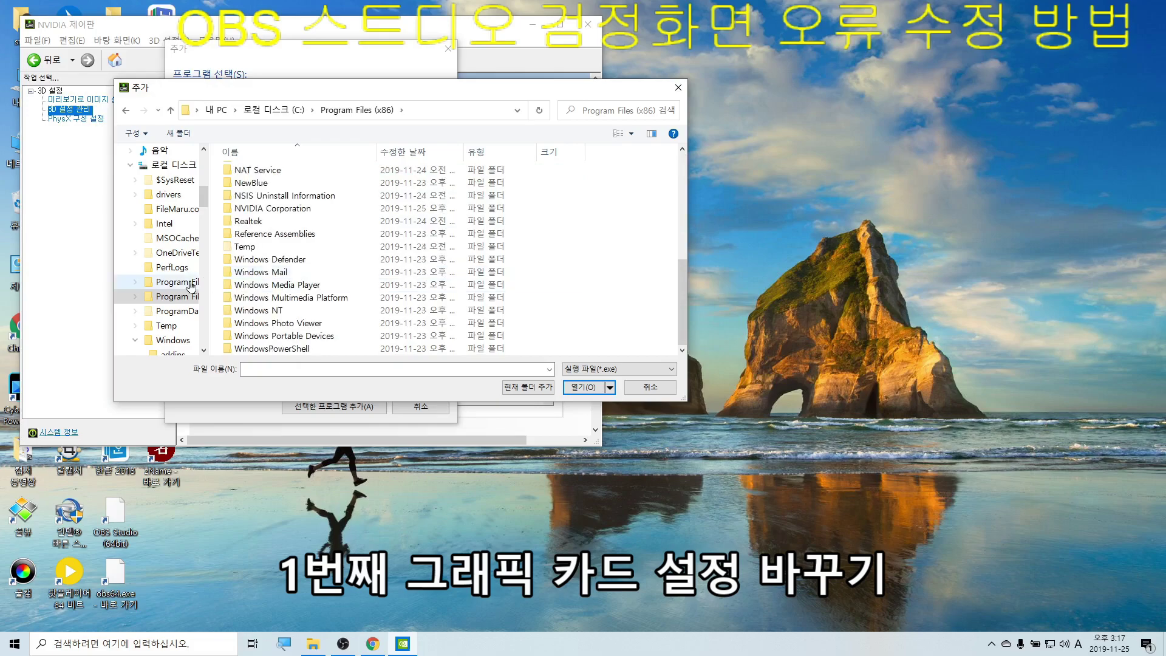
scroll(331, 200, "down", 5)
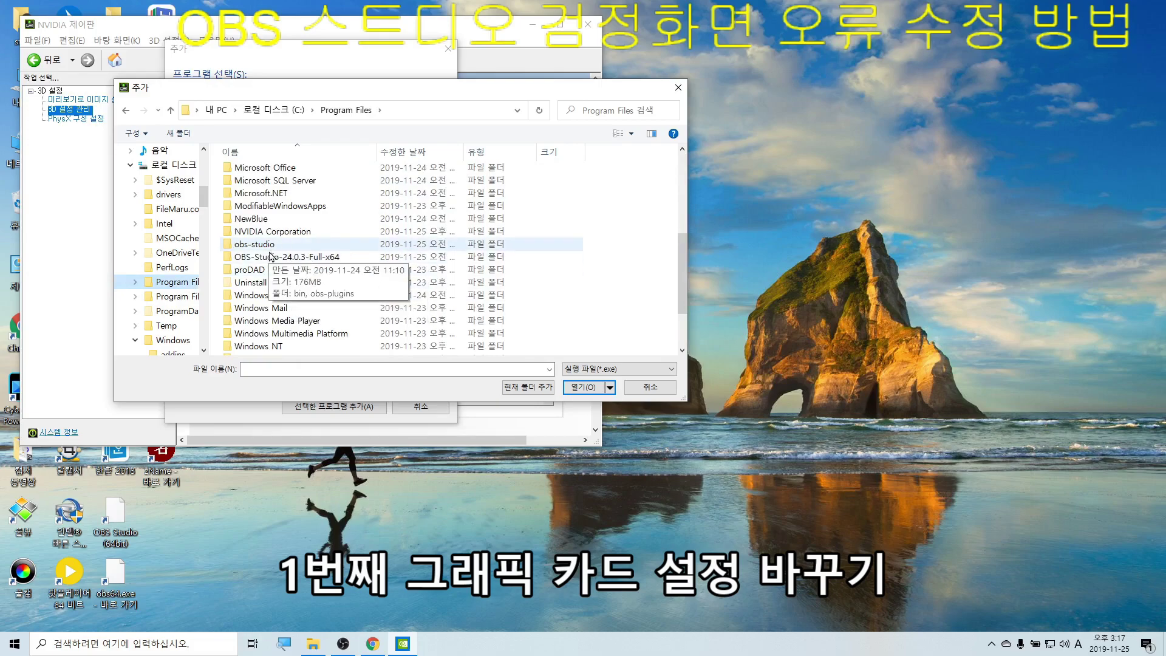
double_click(314, 260)
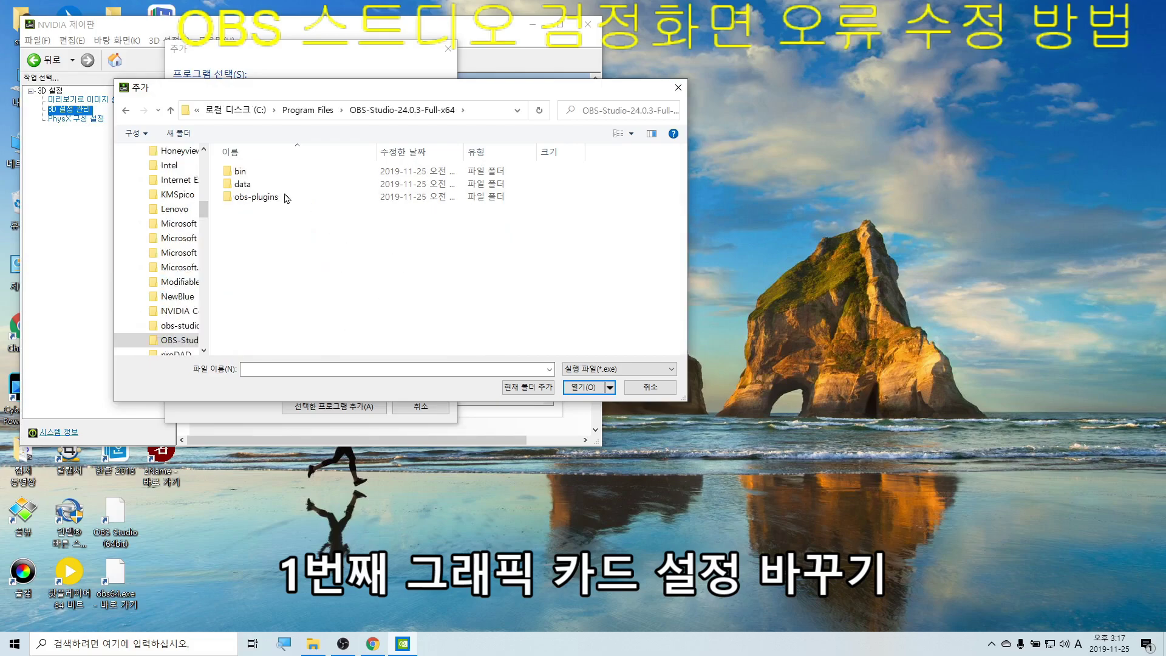
double_click(262, 173)
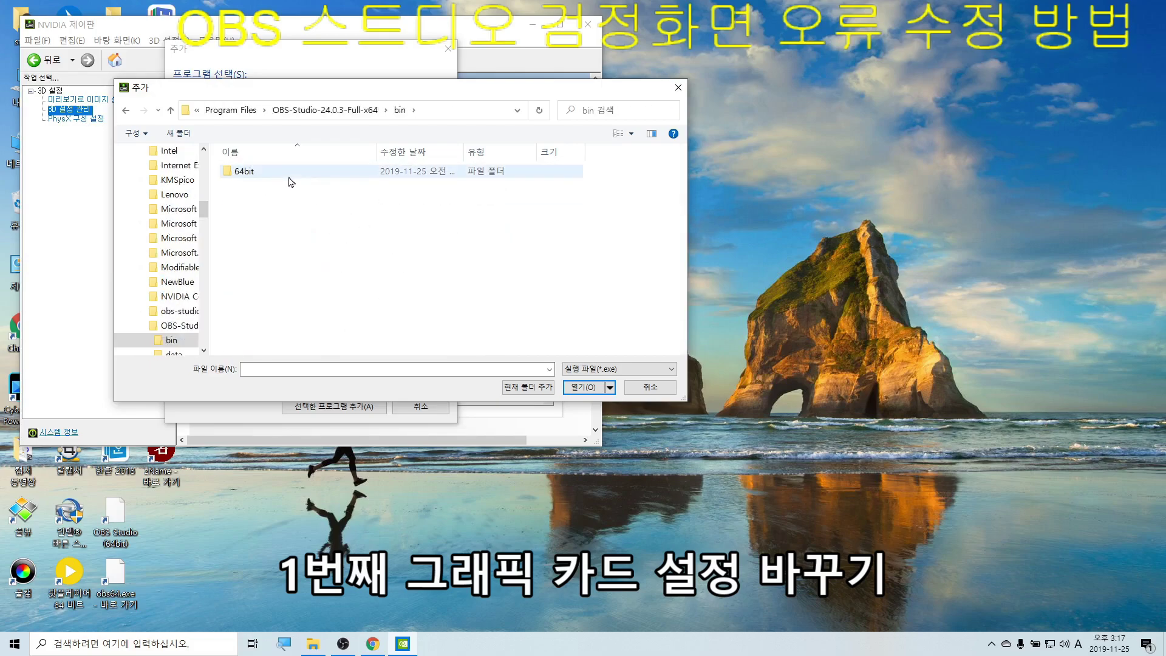
double_click(288, 174)
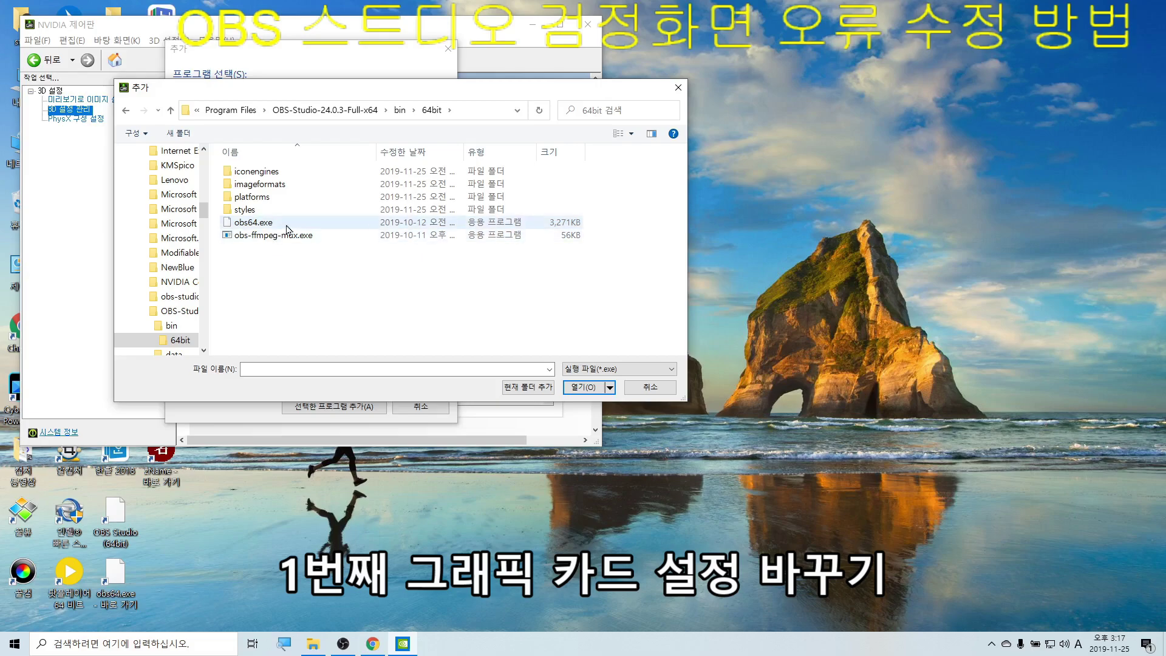
- Add obs64.exe from the 64bit folder as the program to customize
right_click(287, 229)
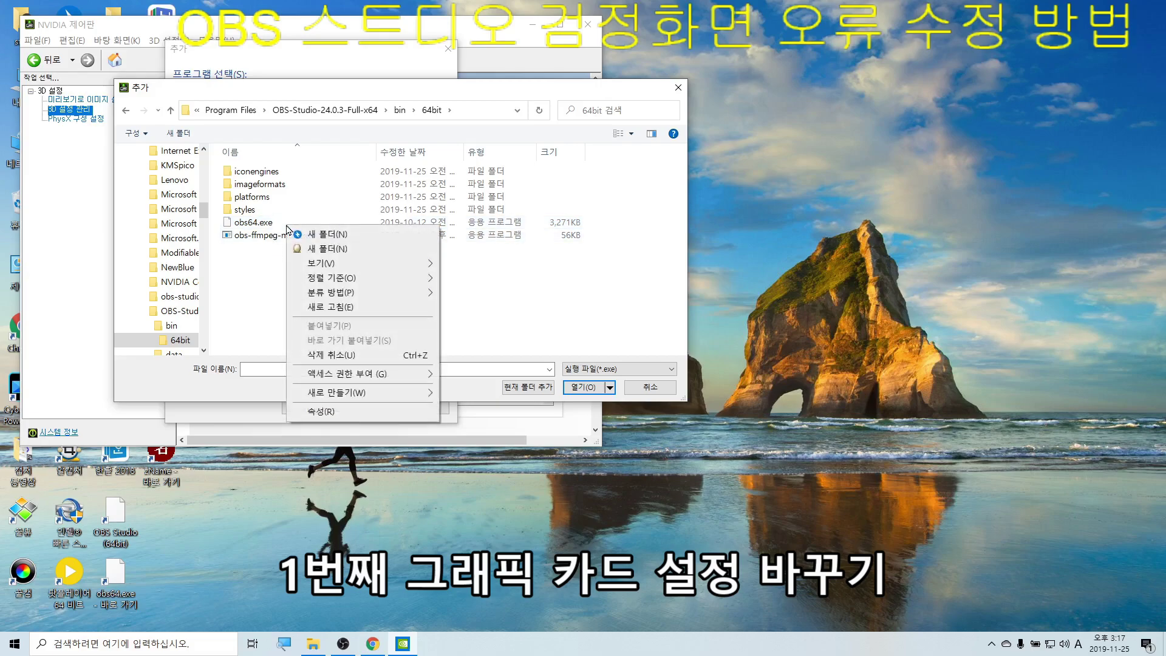
left_click(268, 313)
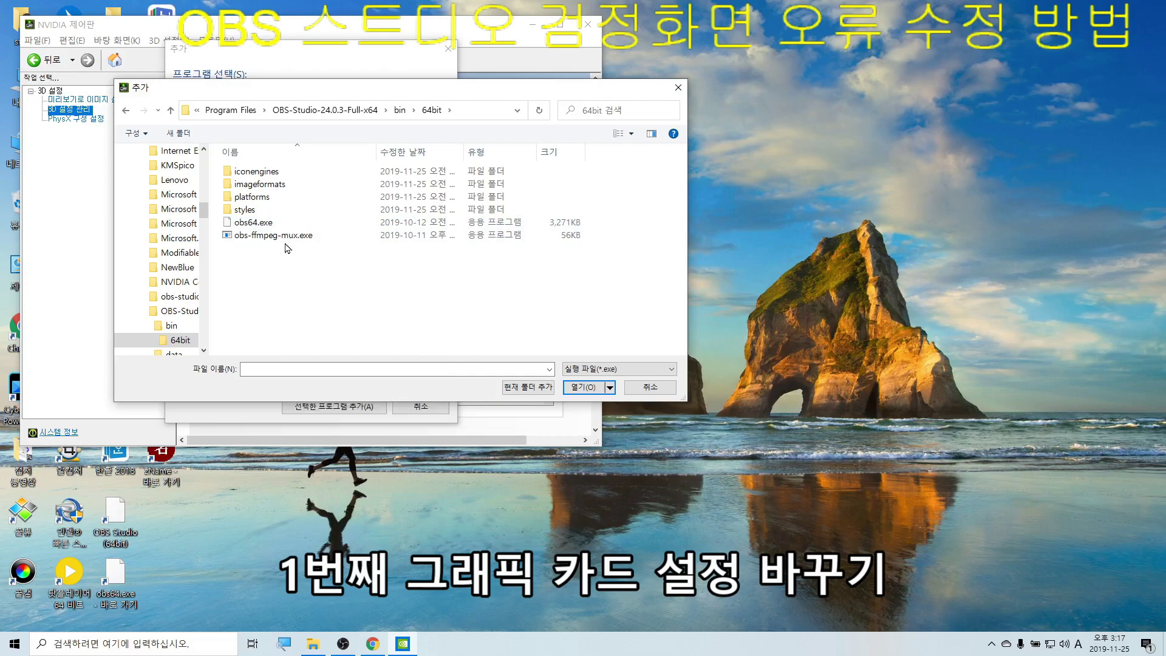
left_click(287, 222)
left_click(583, 386)
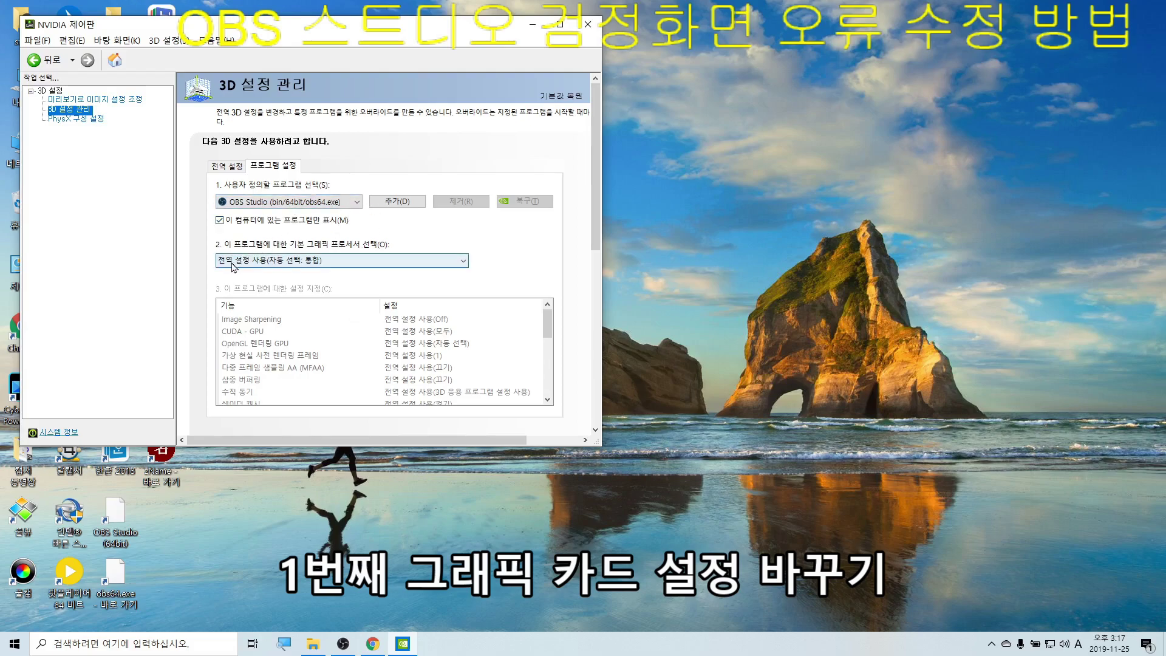
- Try 통합 그래픽 as the preferred graphics processor for obs64.exe, discard the change and close the NVIDIA Control Panel
left_click(459, 264)
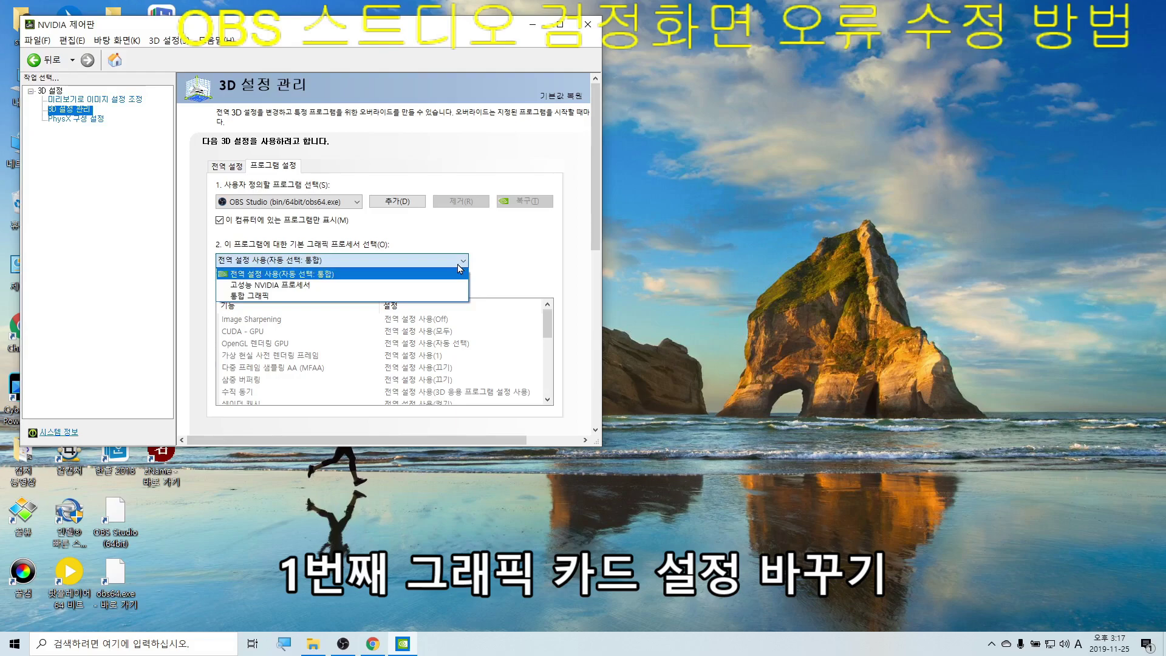
left_click(295, 297)
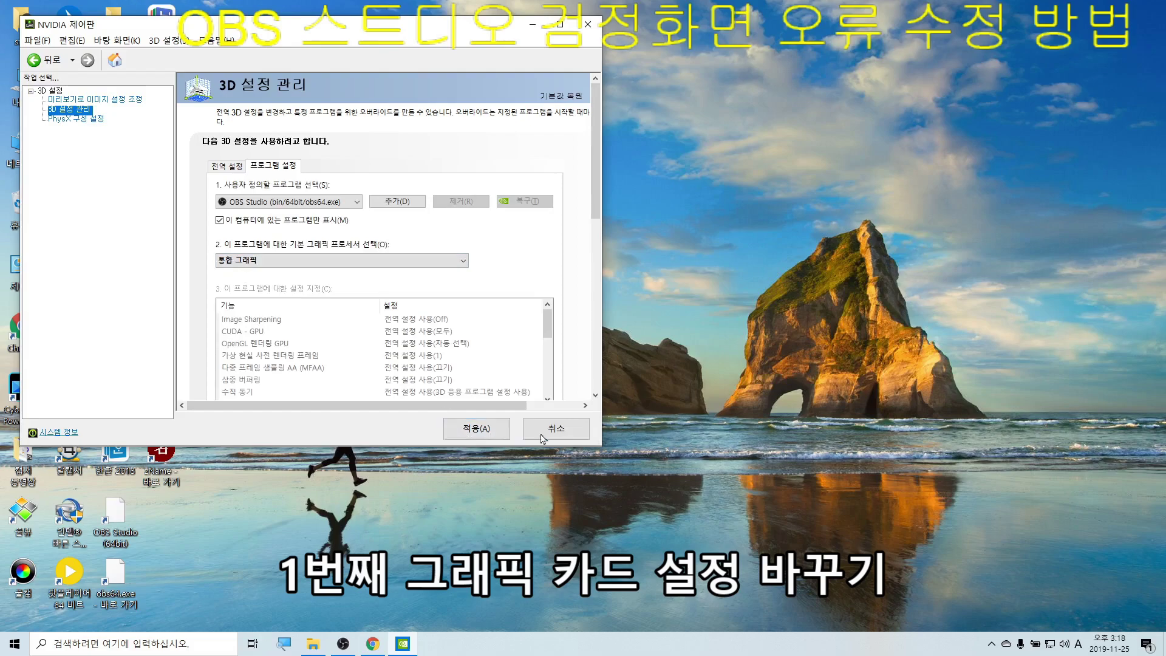
left_click(582, 429)
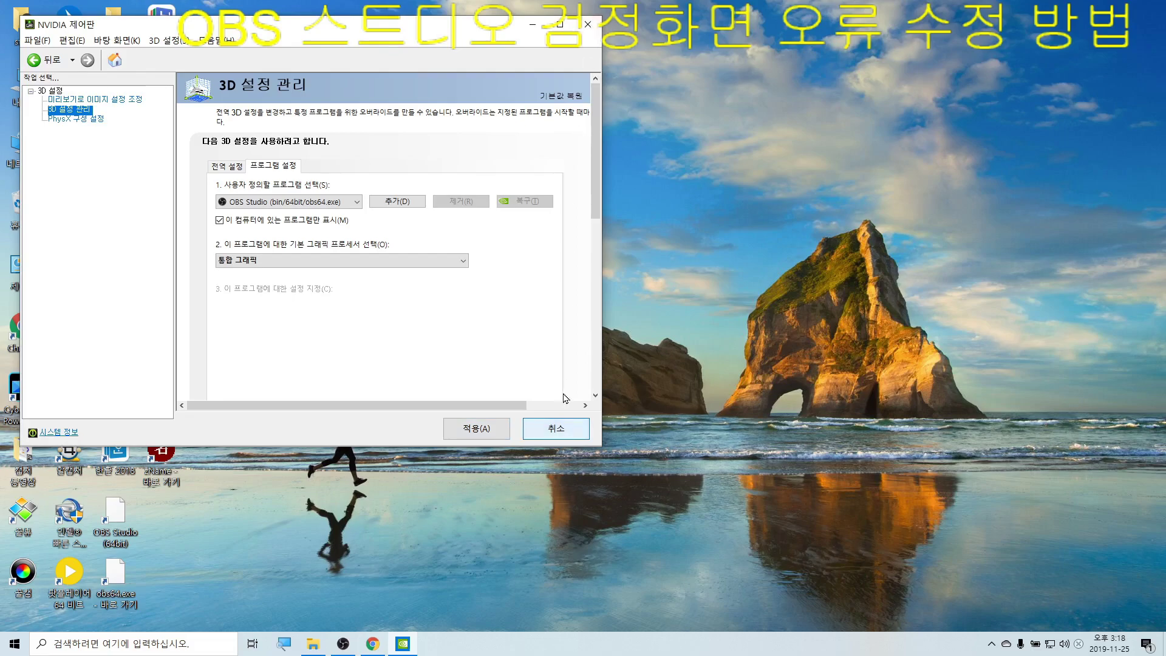
left_click(588, 25)
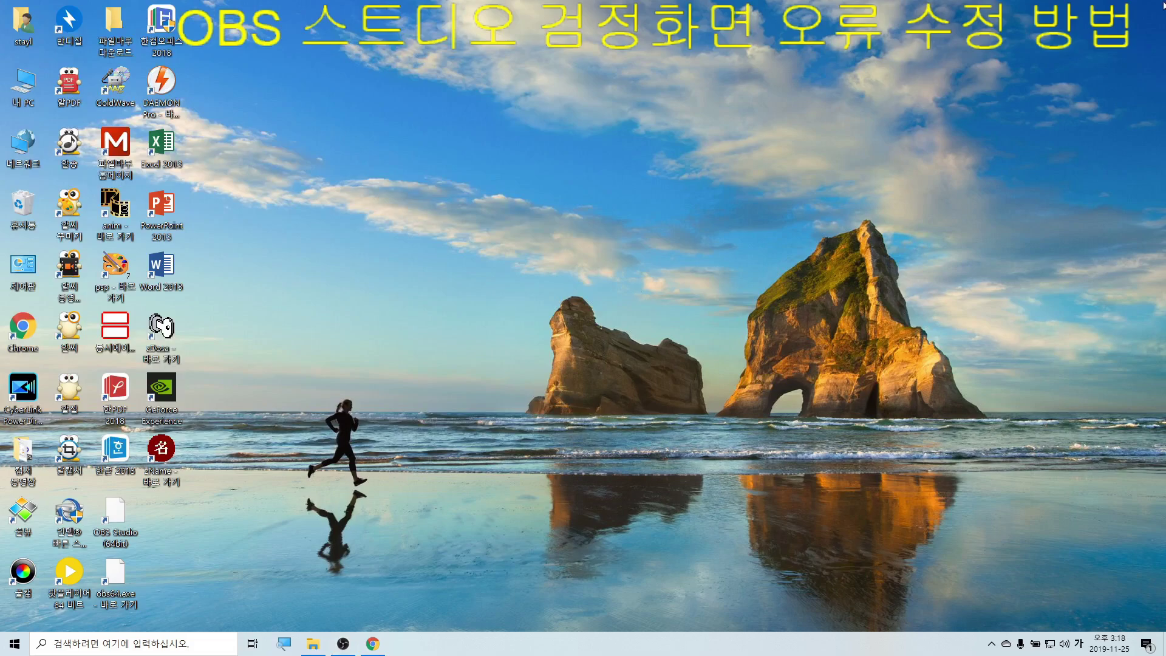
- Switch to OBS Studio, maximize its window and select the 디스플레이 캡쳐 5 source
left_click(343, 643)
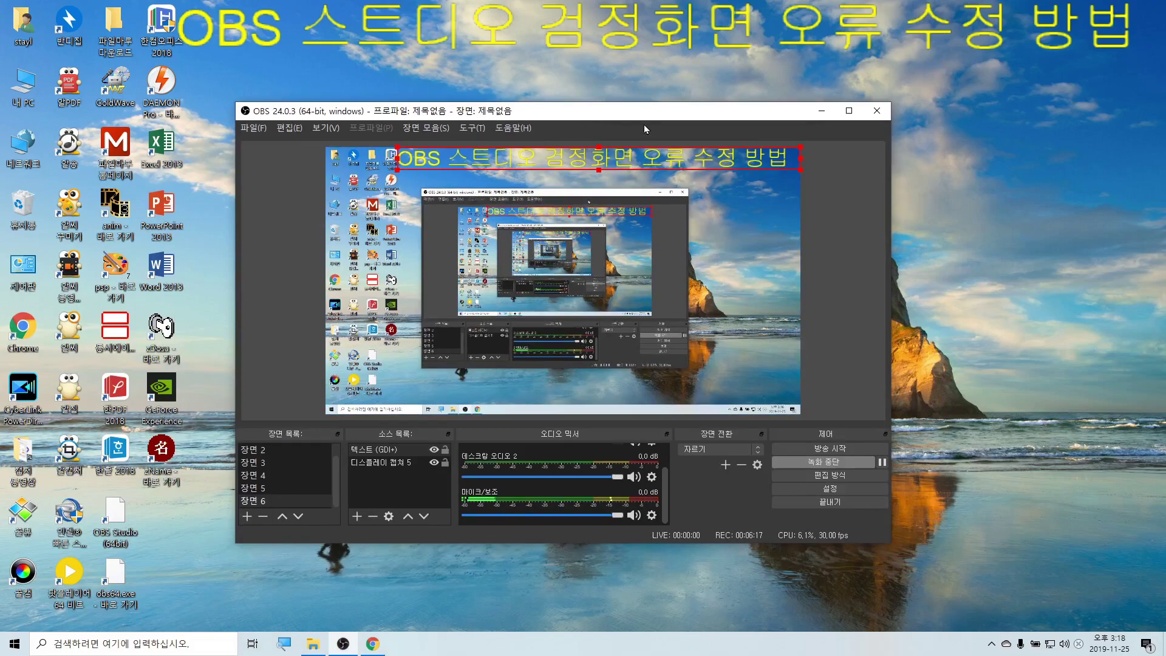
left_click(849, 110)
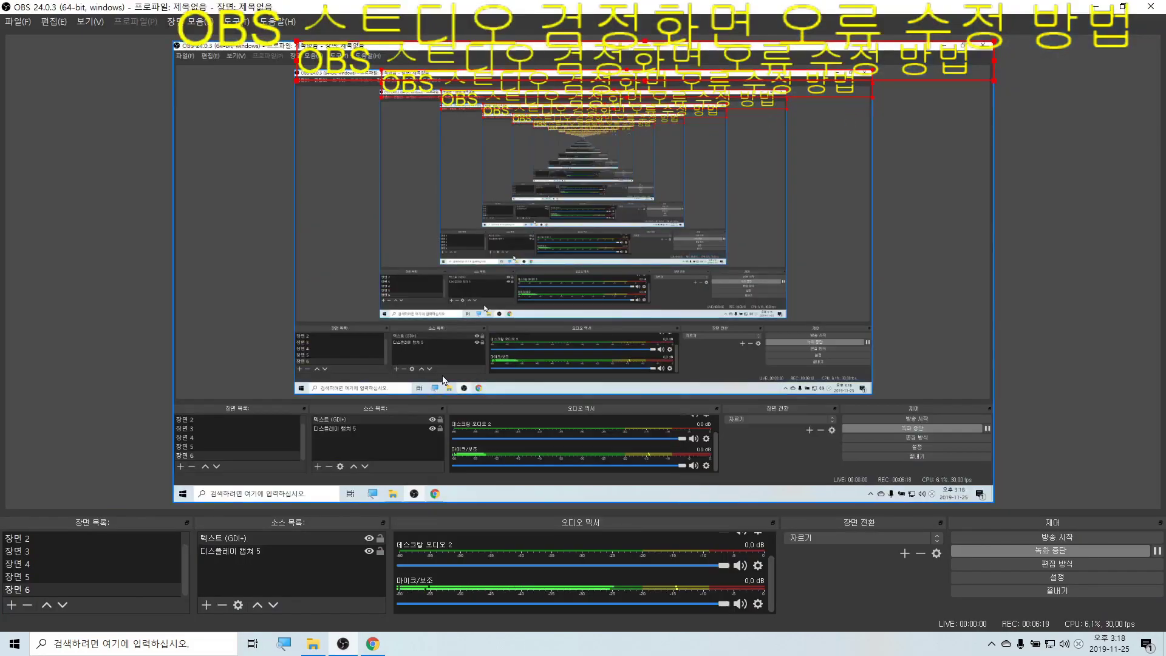
left_click(251, 552)
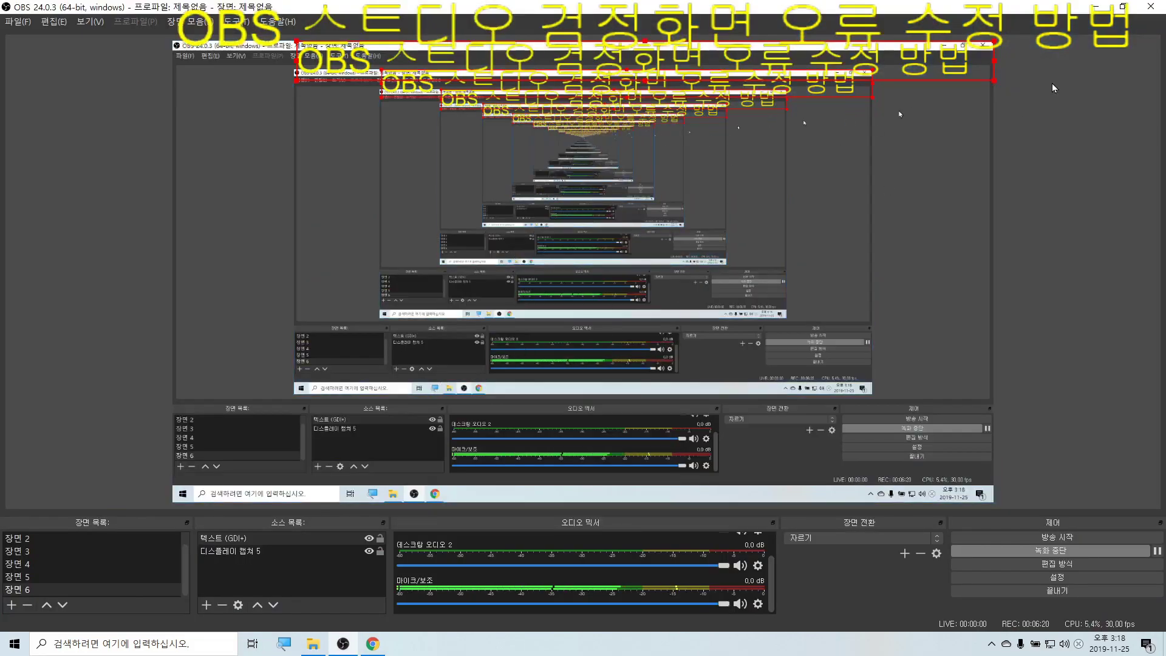
- Look through the 변환 (transform) options of the 디스플레이 캡쳐 5 source
right_click(251, 555)
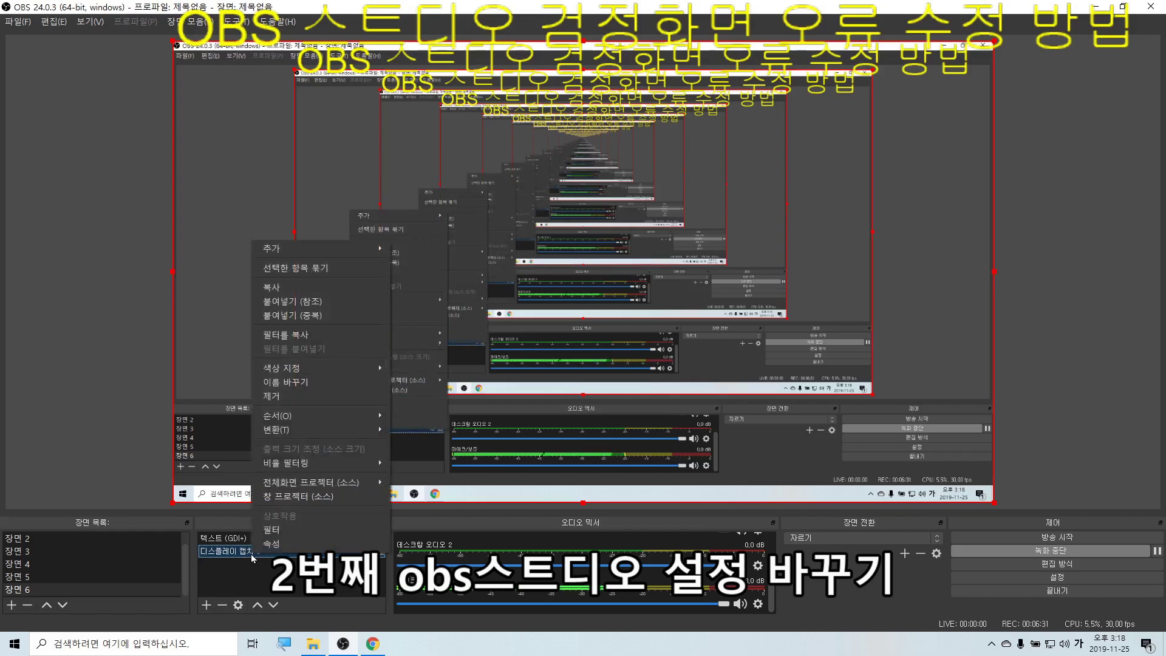
mouse_move(342, 430)
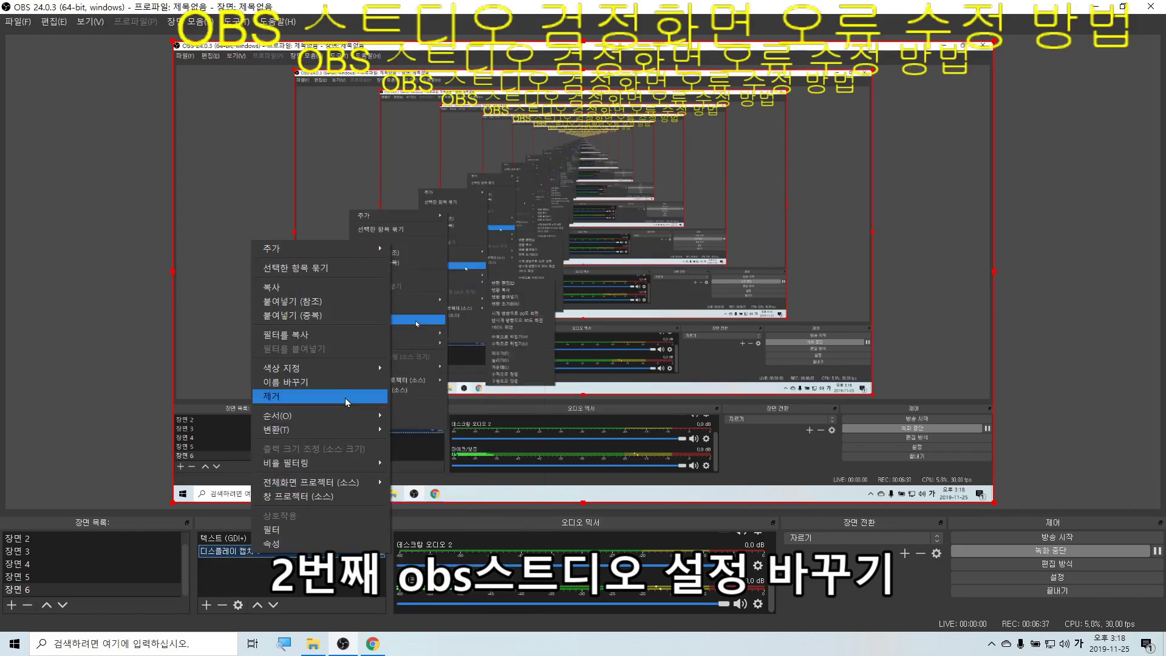
mouse_move(341, 430)
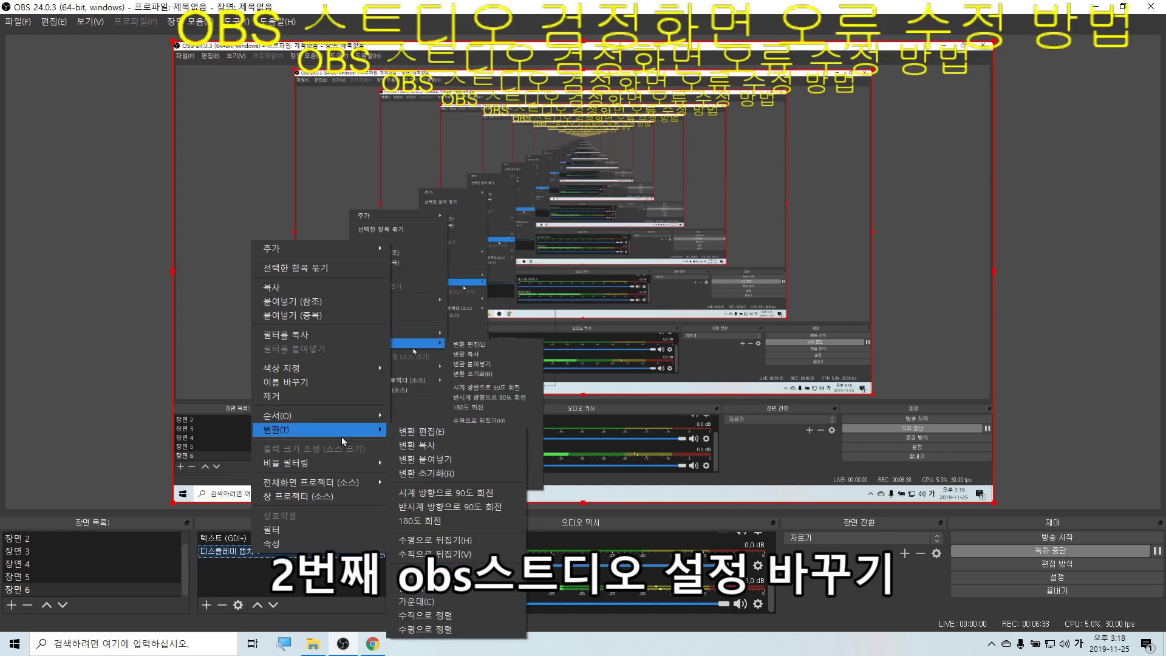
left_click(457, 464)
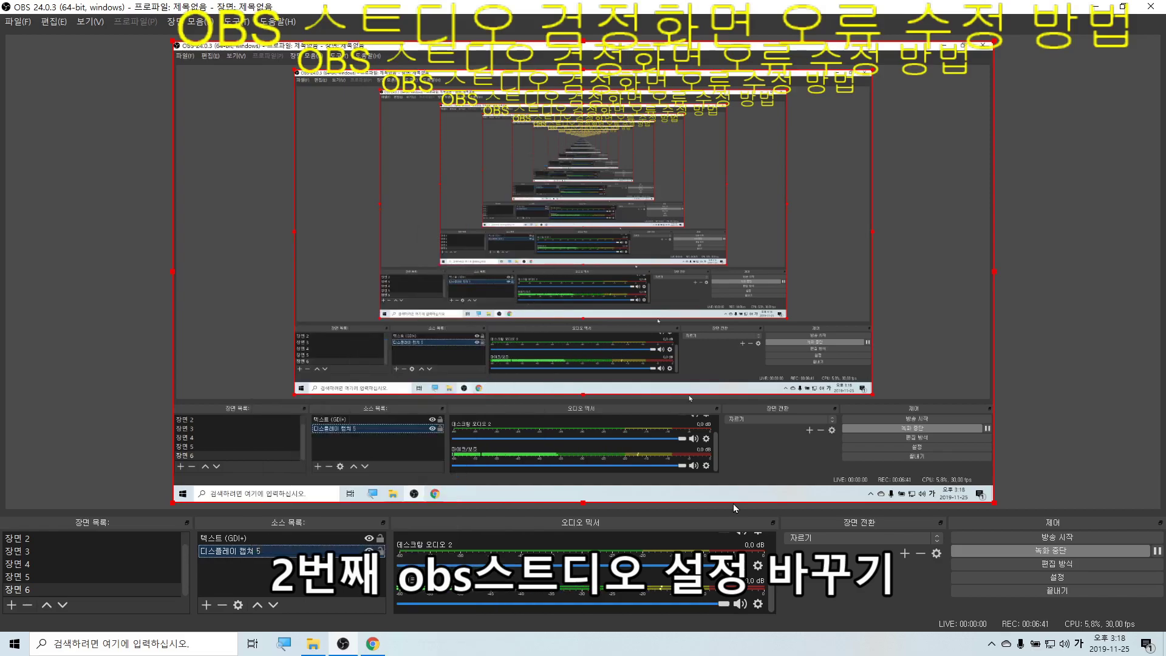
right_click(300, 550)
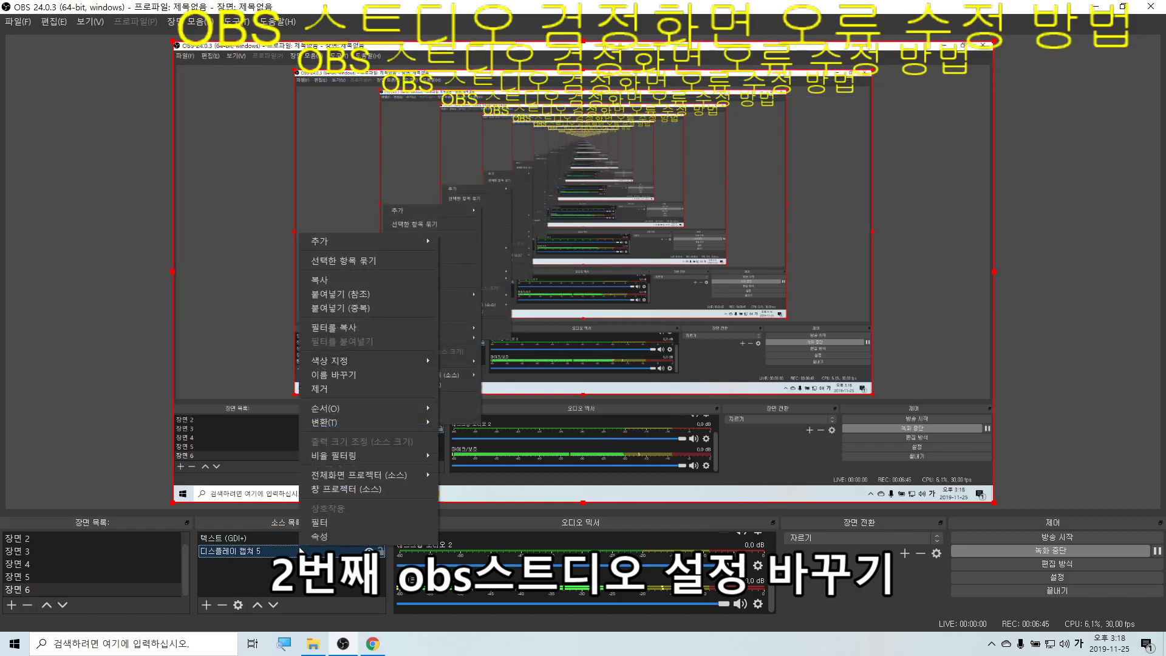
mouse_move(362, 432)
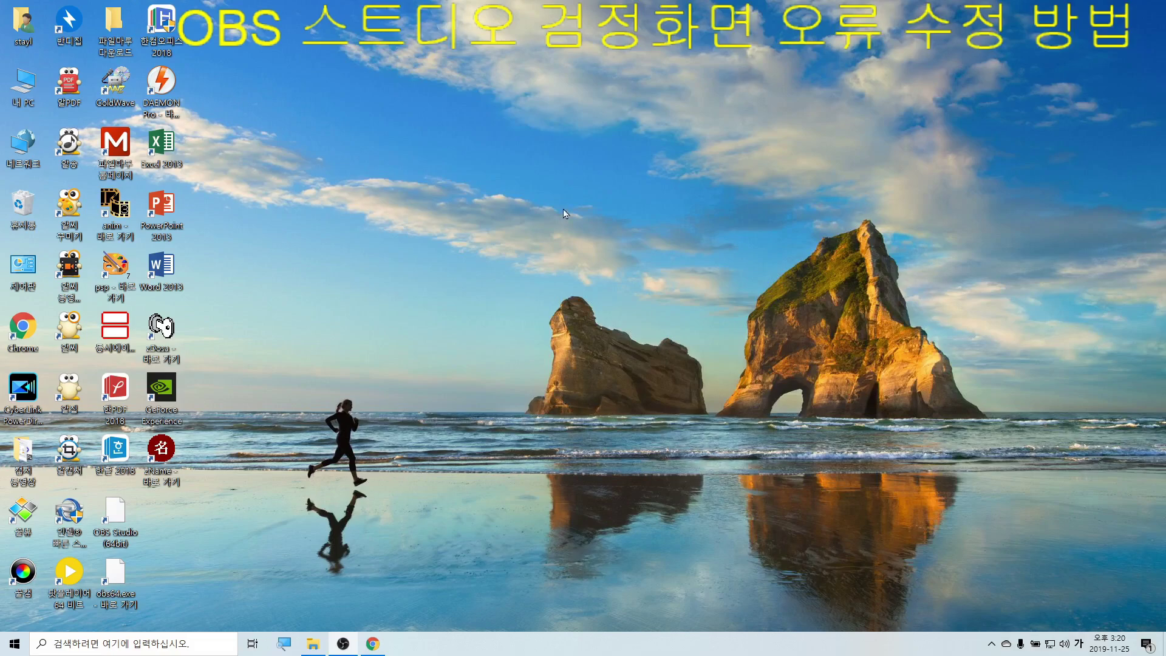
- Set the OBS Studio (64bit) desktop shortcut to run as administrator (관리자 권한으로 실행) and save its properties
right_click(120, 504)
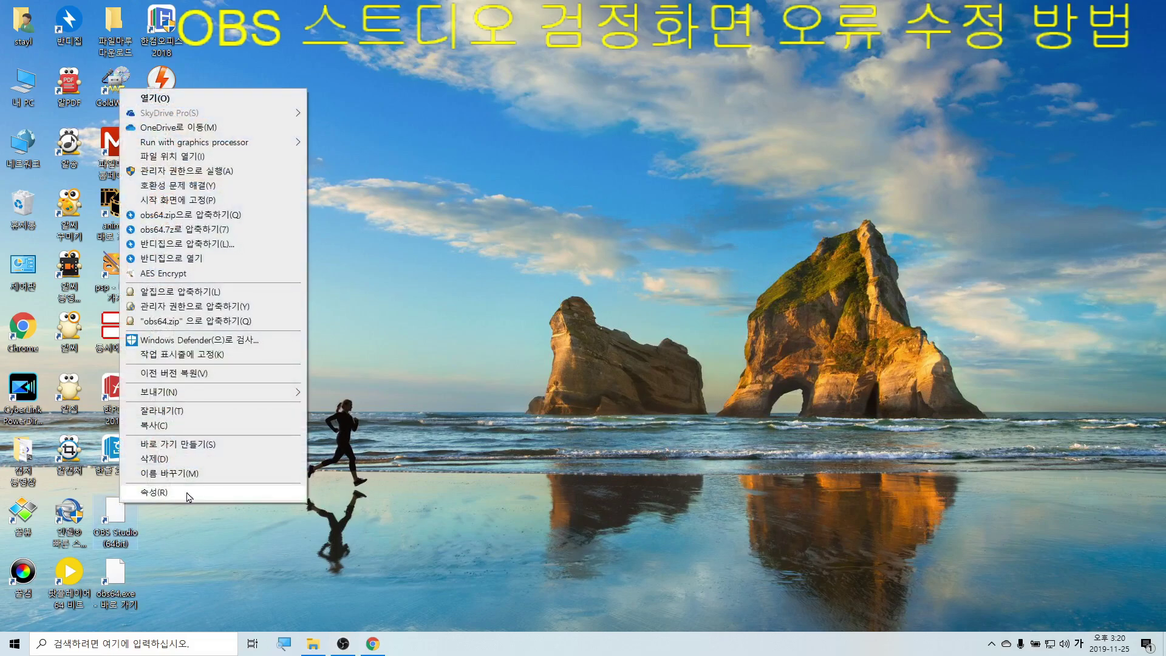
left_click(189, 497)
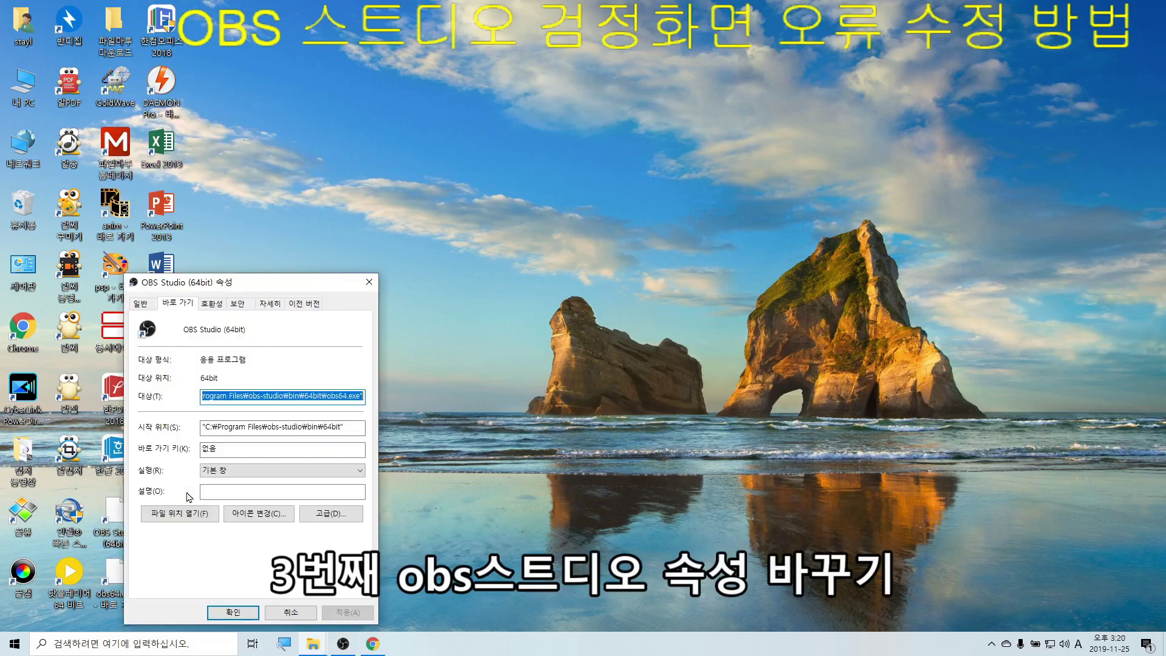
left_click(153, 305)
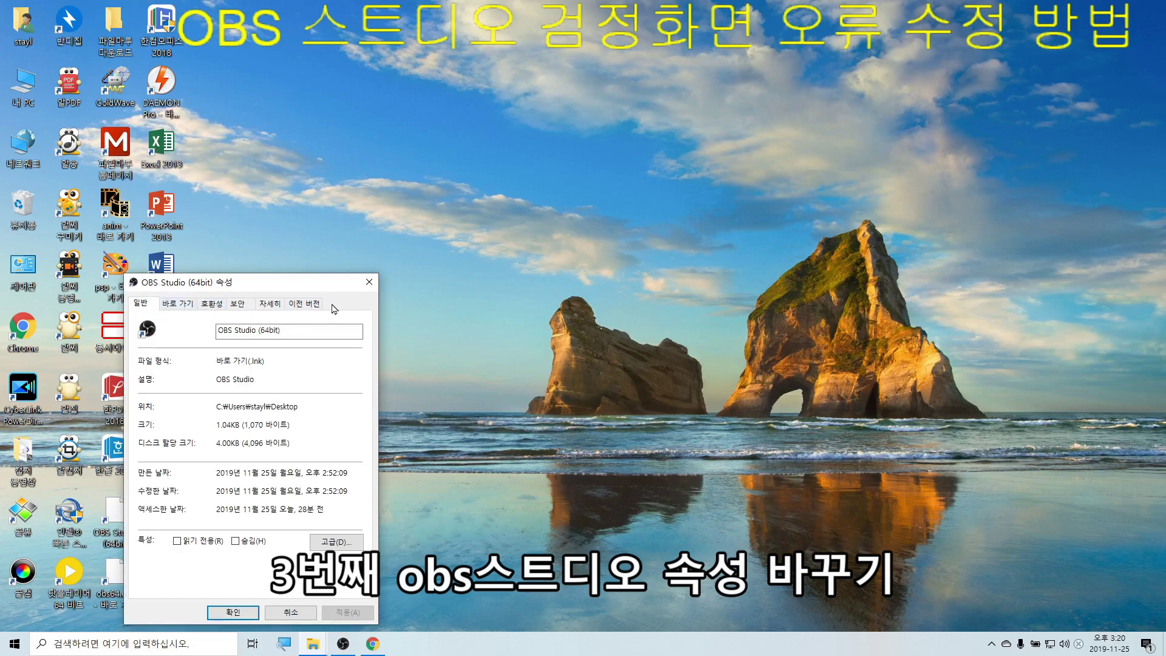
left_click(180, 305)
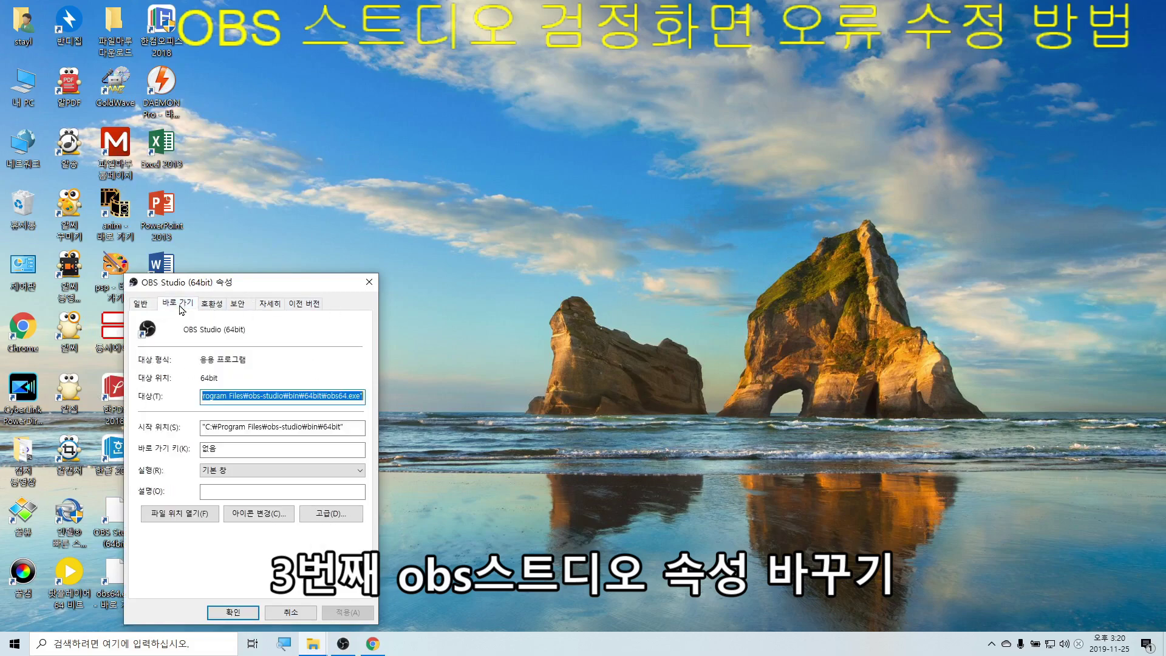
left_click(328, 515)
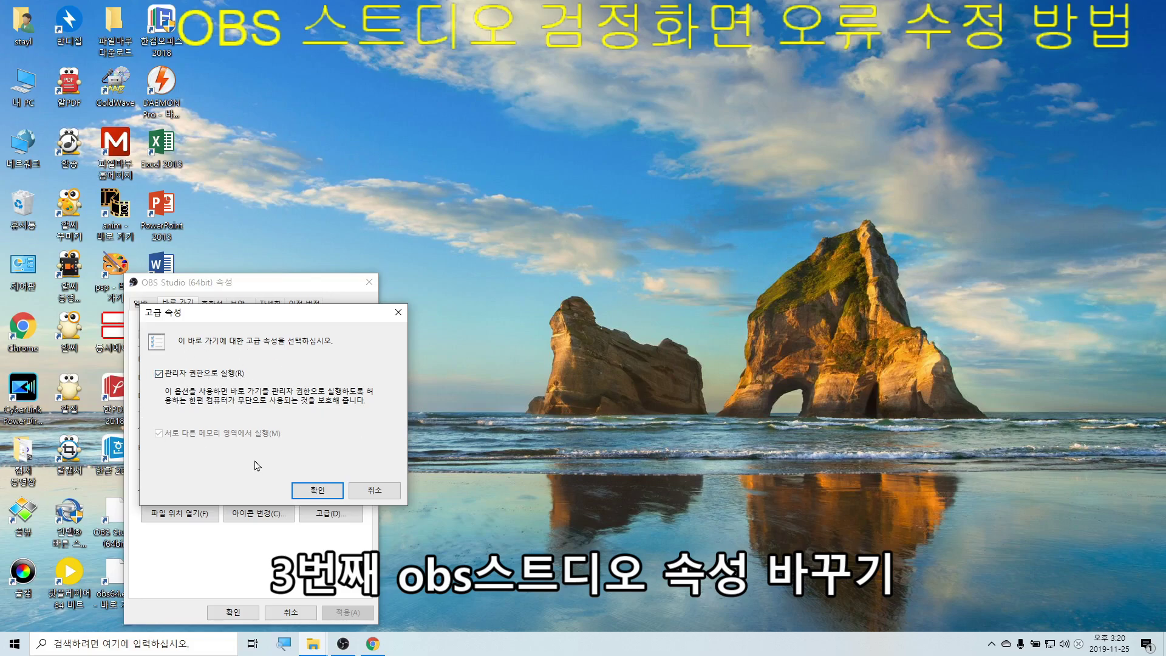
left_click(316, 490)
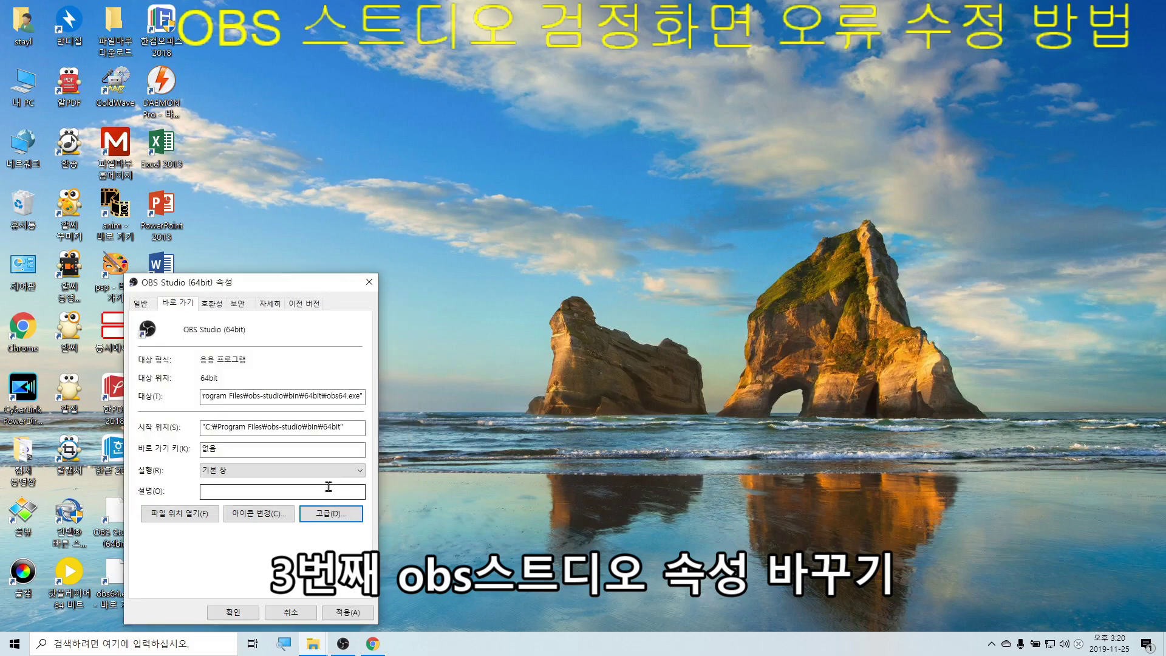
left_click(347, 612)
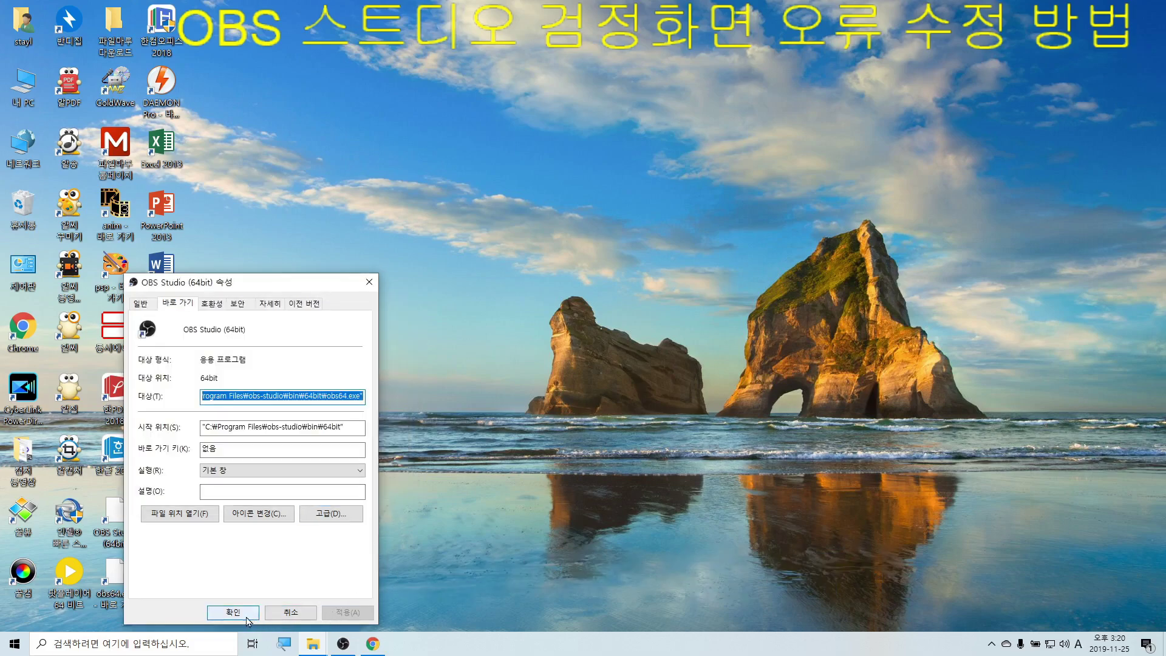
left_click(245, 617)
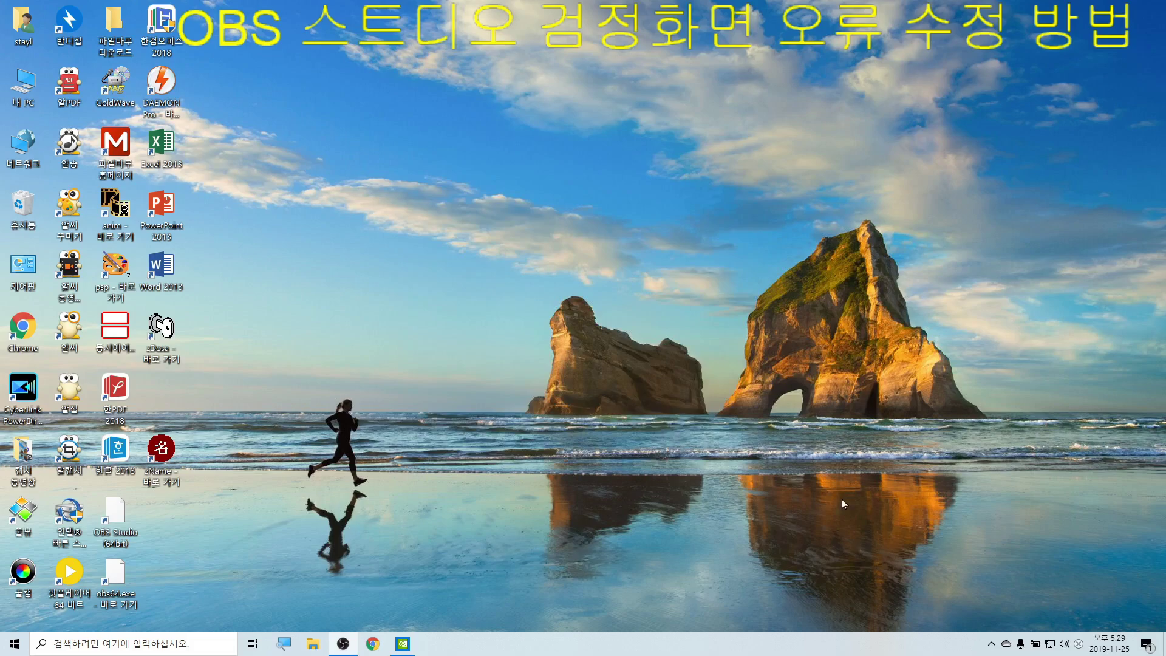
- Switch to Chrome, maximize it, search Google for obs스튜디오 and open the official OBS Studio download page
left_click(372, 643)
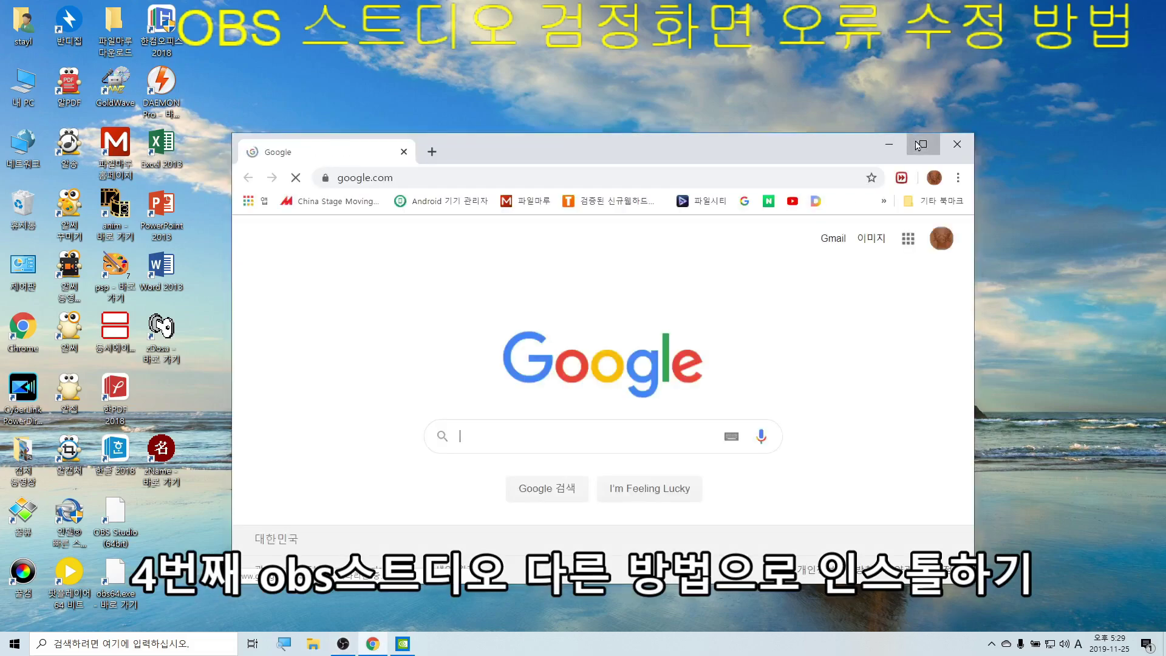
left_click(914, 144)
left_click(527, 301)
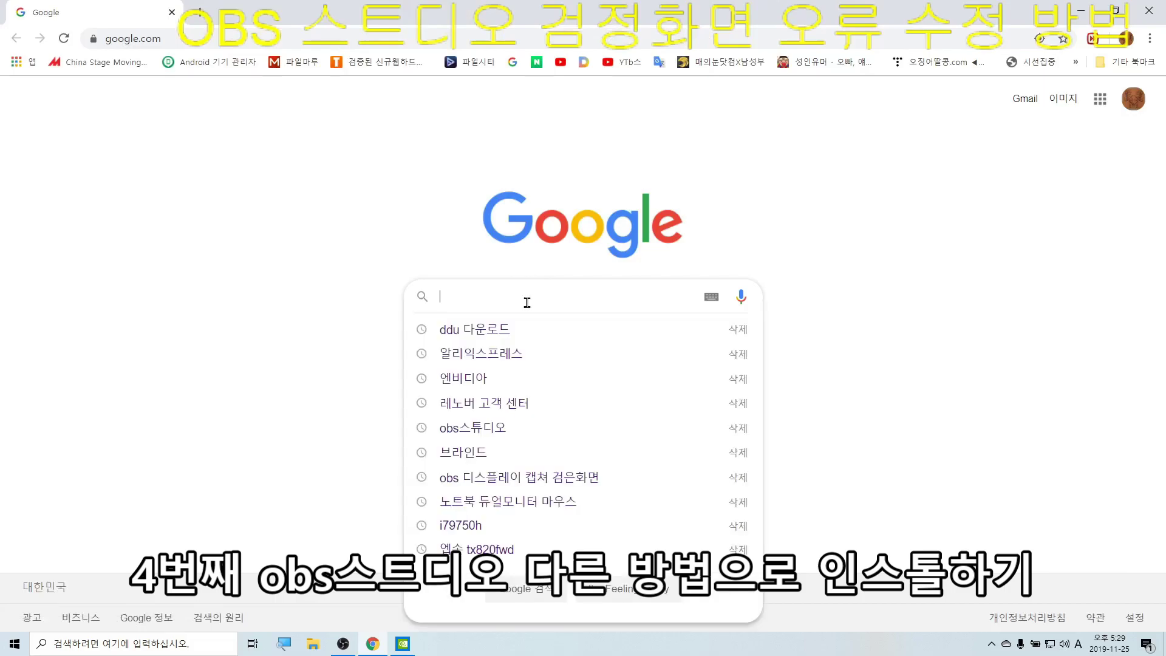
left_click(497, 427)
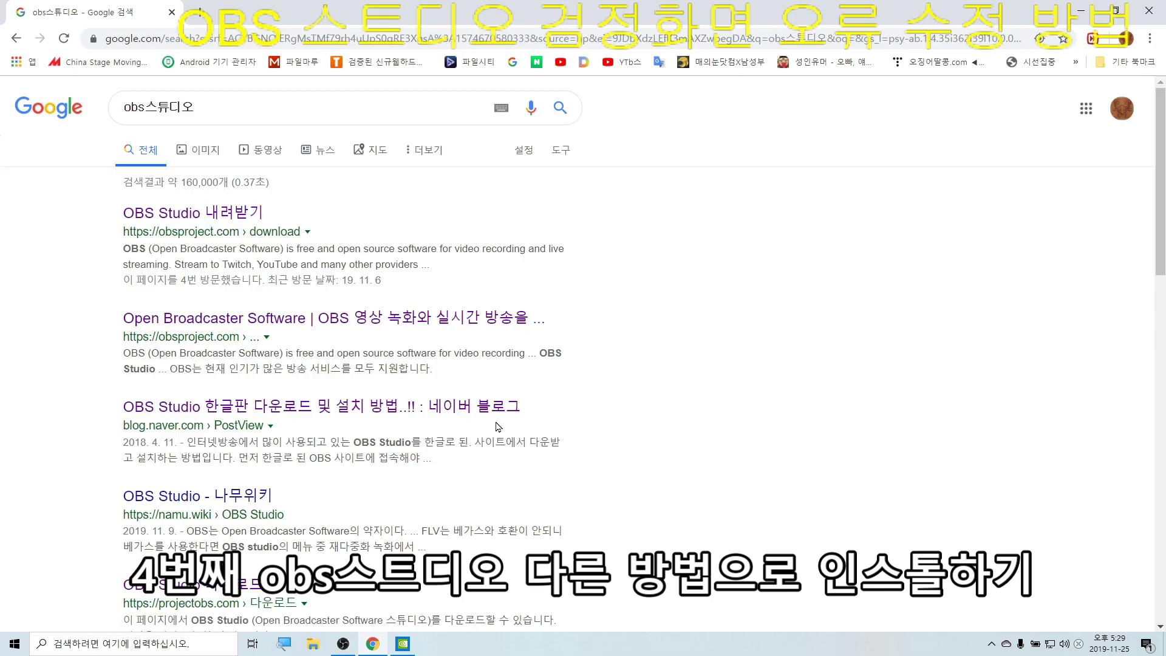
left_click(258, 224)
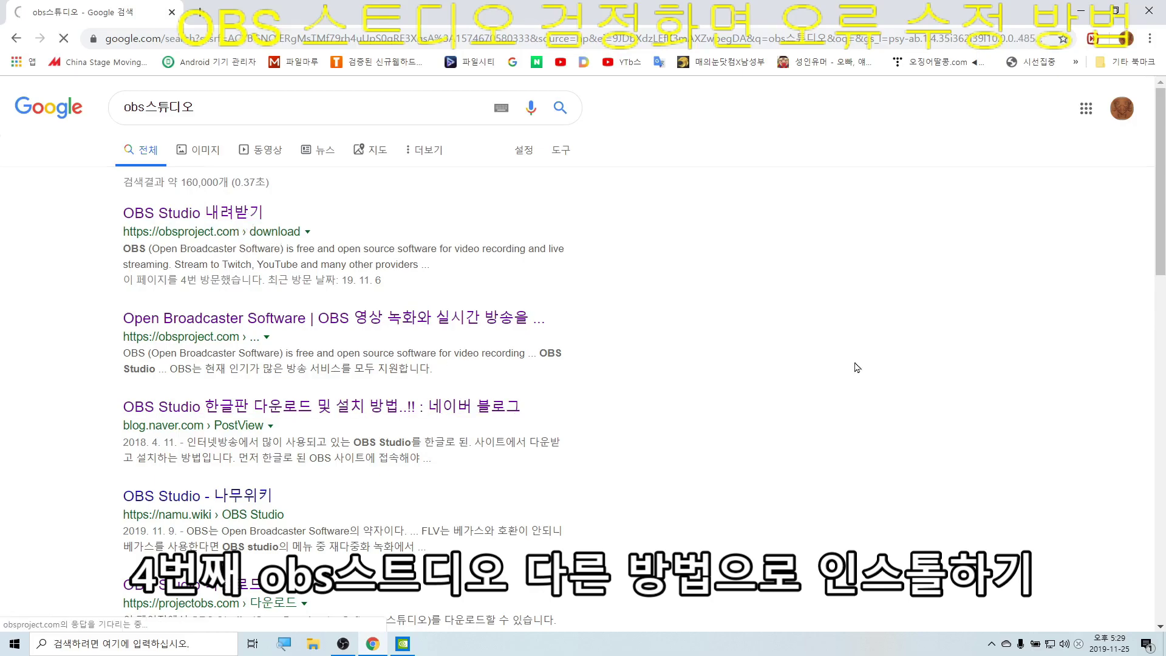
- Download the Zip version of OBS Studio 24.0.3 for Windows
scroll(855, 364, "down", 3)
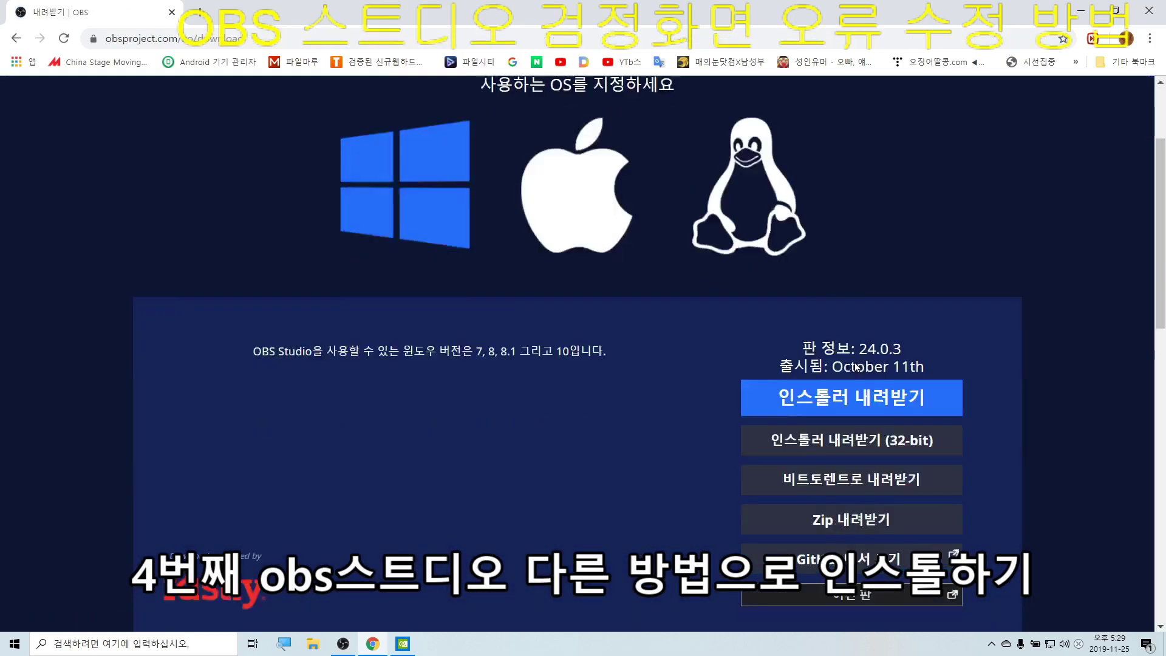
scroll(855, 363, "up", 2)
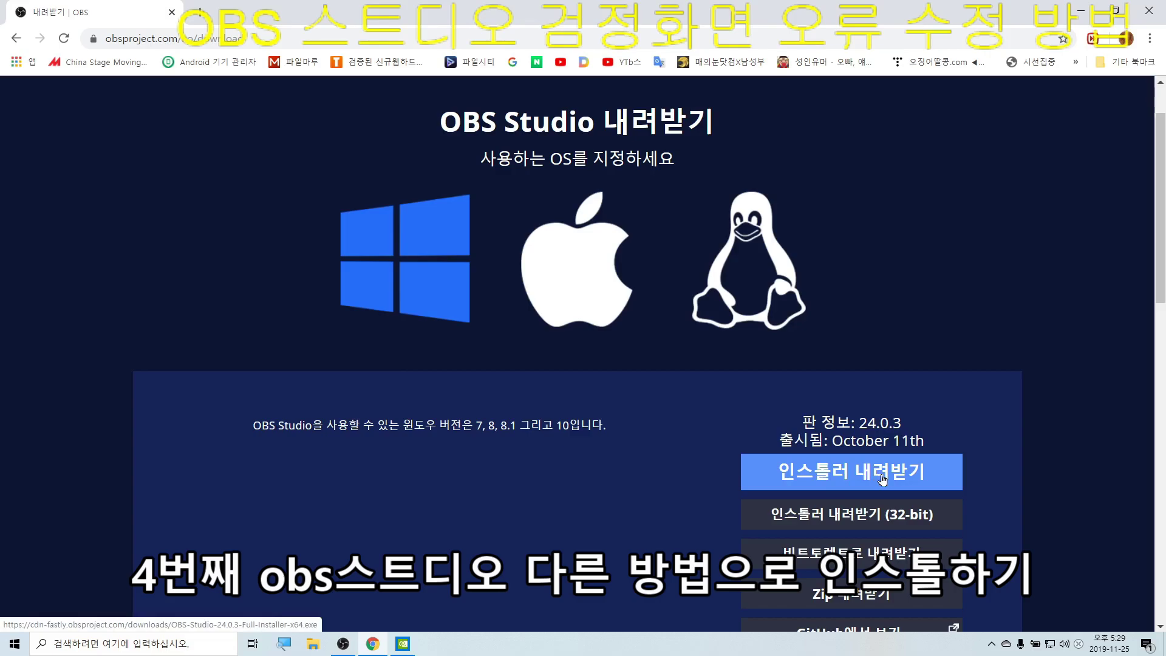
scroll(882, 480, "down", 2)
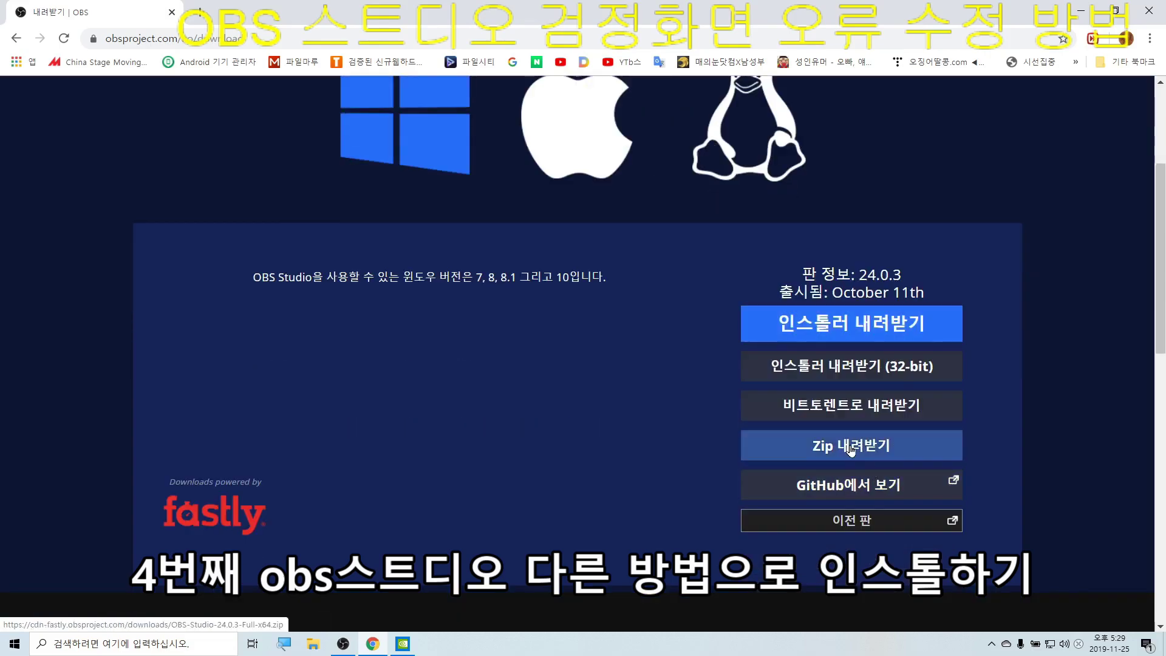
left_click(850, 447)
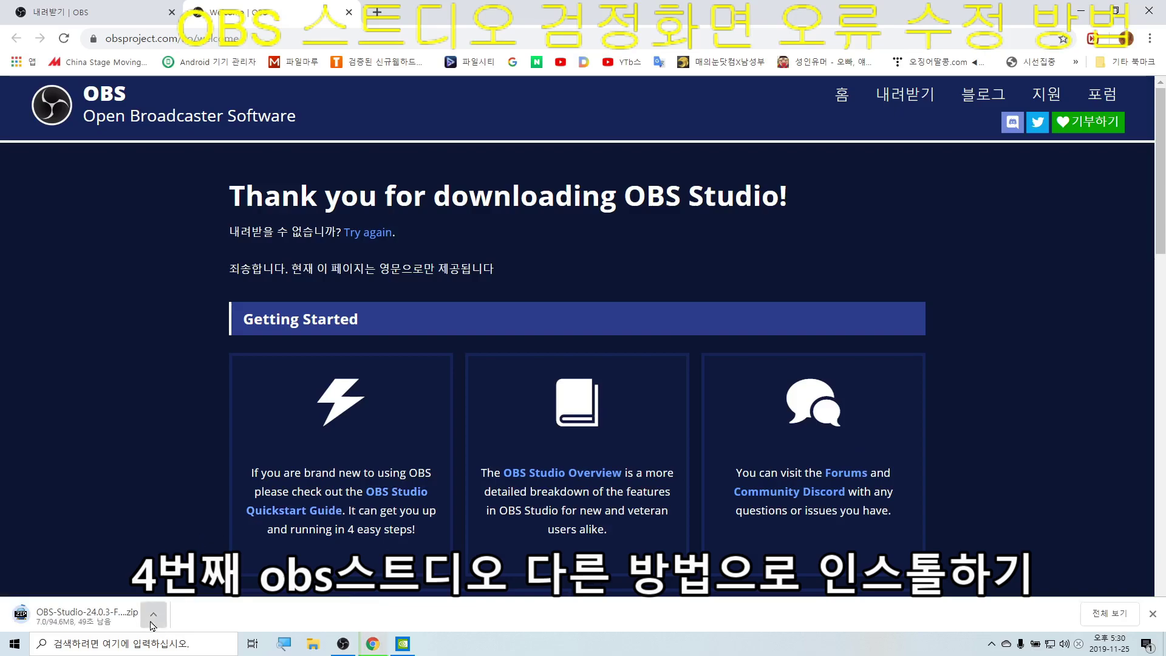
- Open the downloaded OBS-Studio-24.0.3-Full-x64.zip from its folder and extract all its files into the Downloads folder
left_click(153, 614)
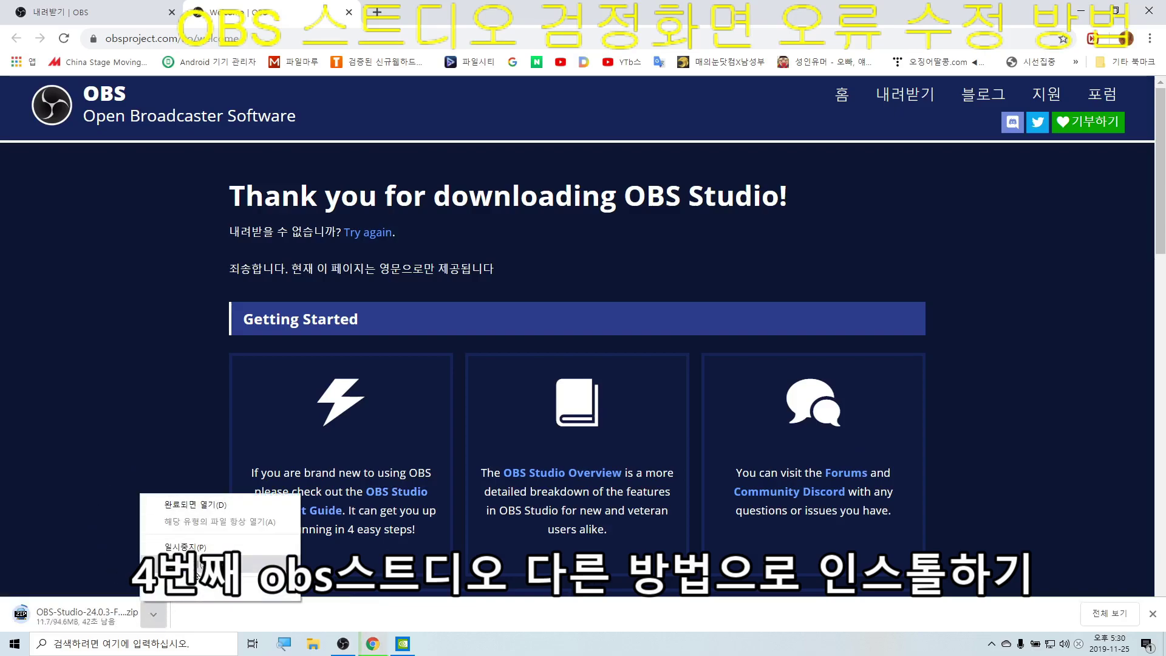
left_click(155, 615)
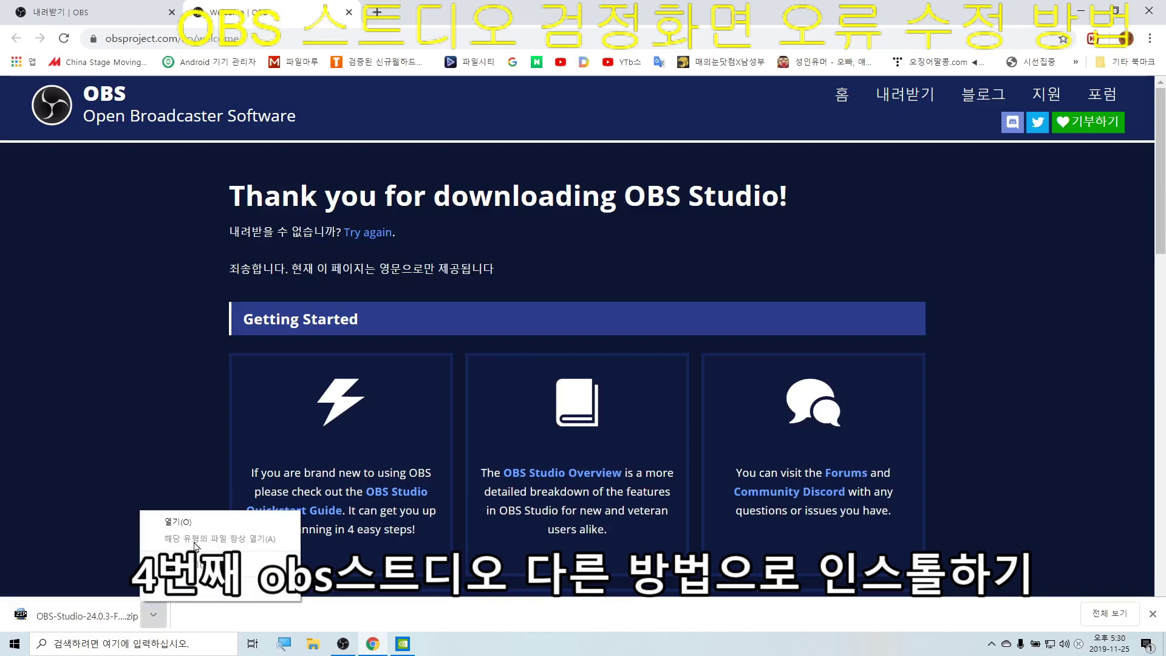
left_click(197, 562)
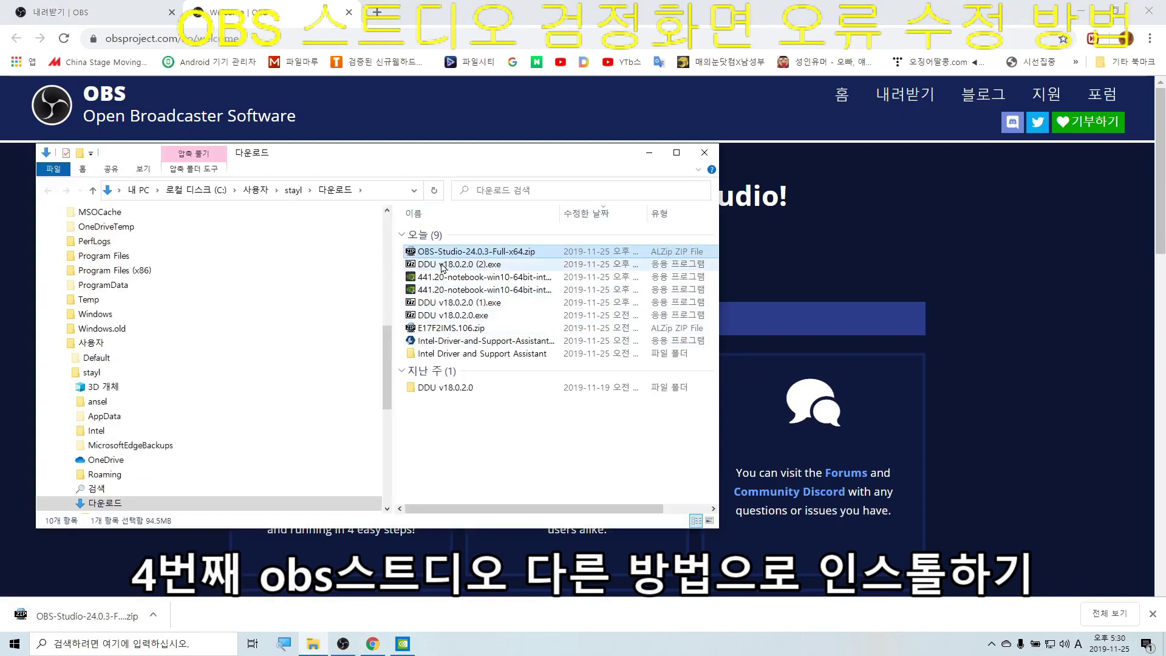
double_click(535, 251)
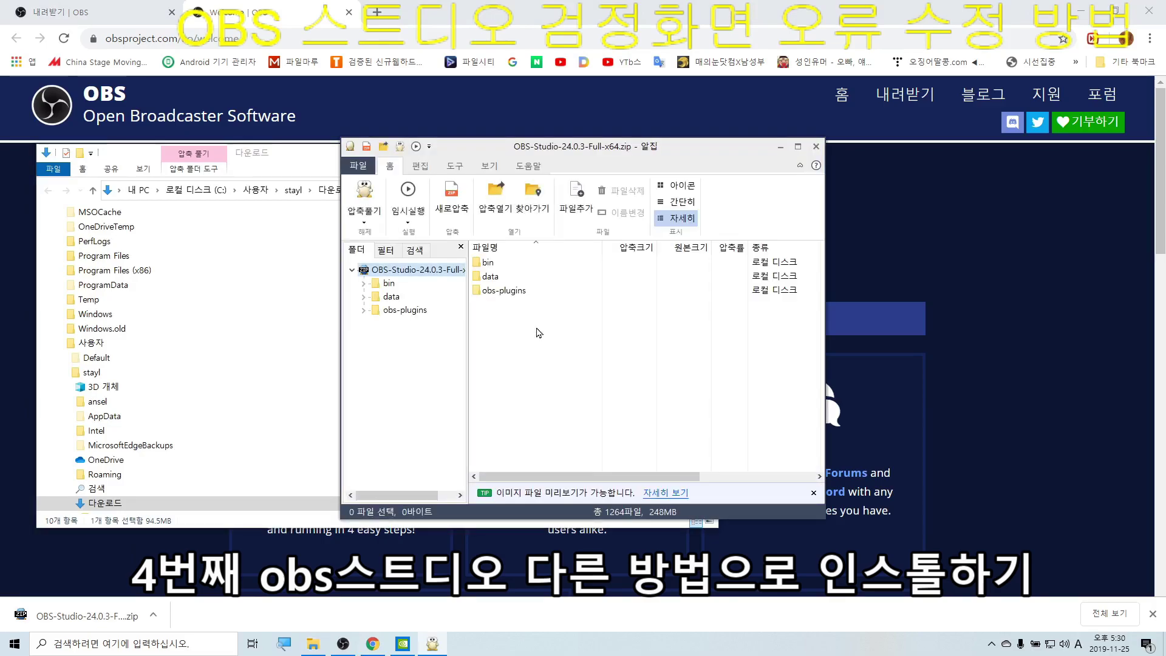
left_click(364, 197)
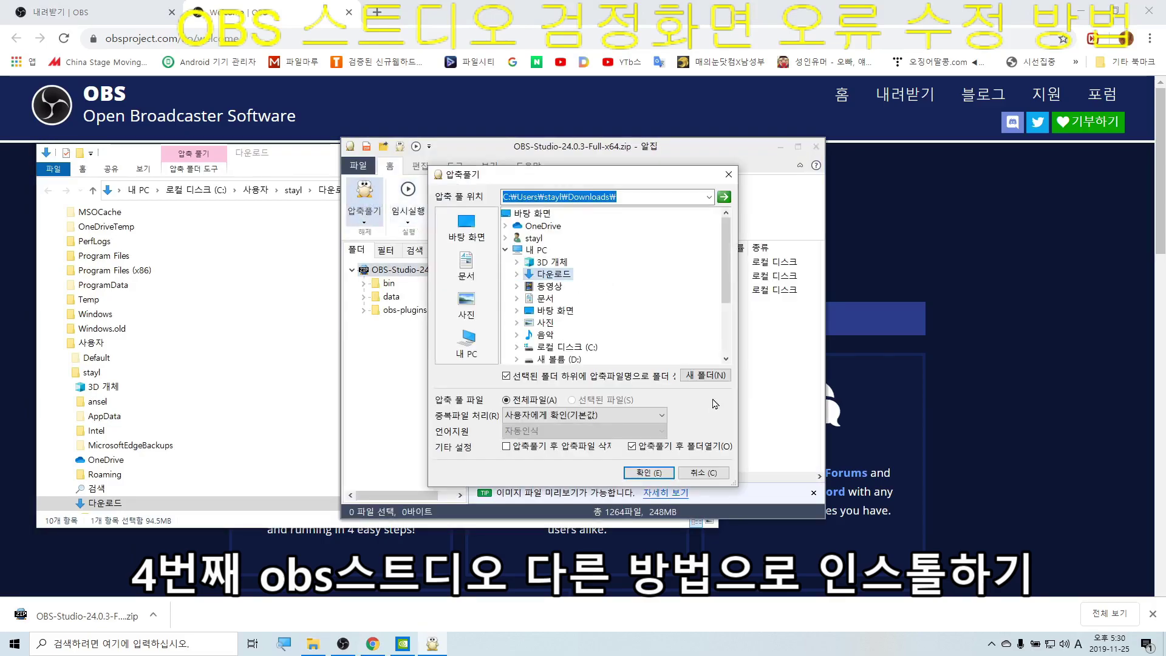
left_click(648, 473)
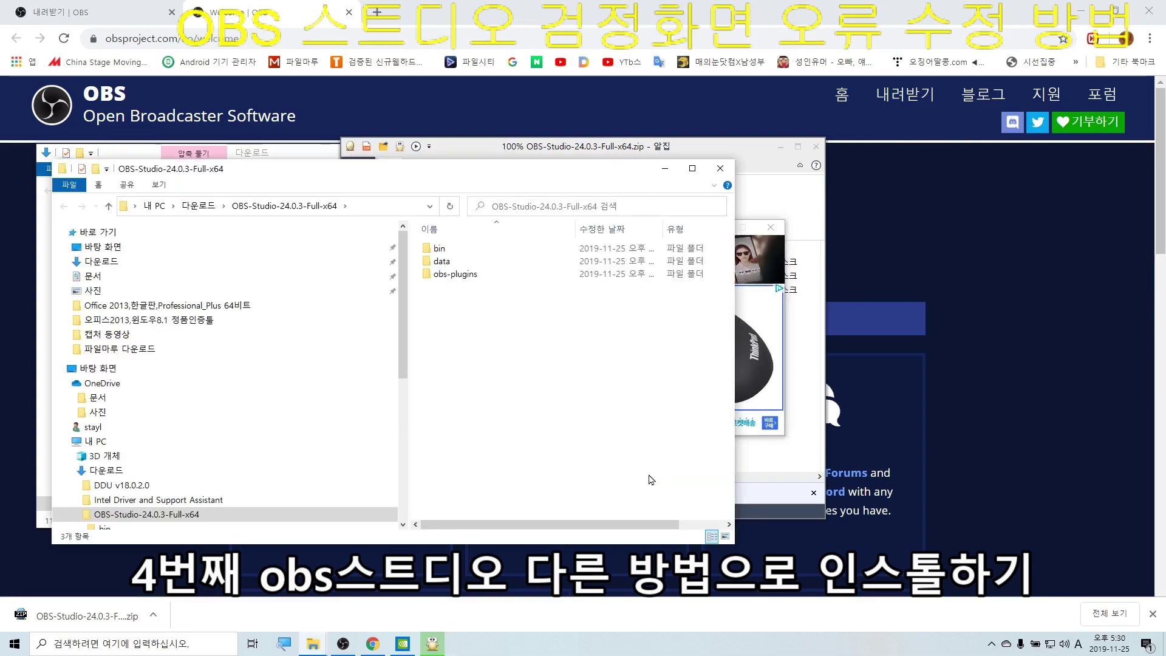
- Copy the extracted OBS-Studio-24.0.3-Full-x64 folder in Downloads
left_click(199, 206)
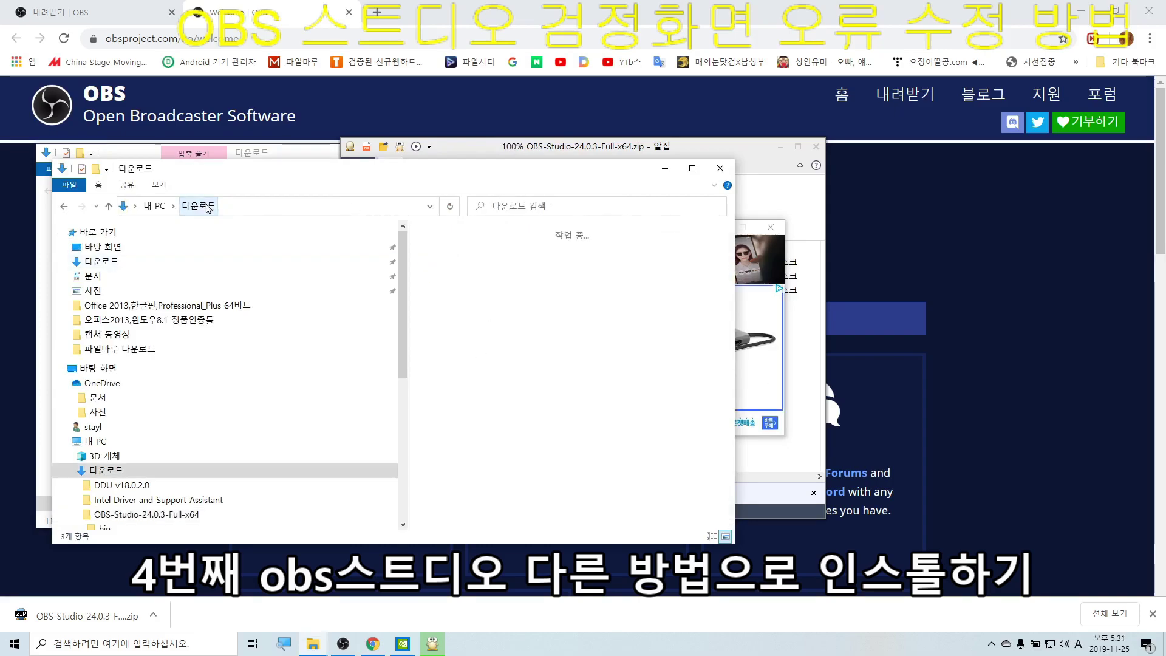
scroll(529, 383, "down", 1)
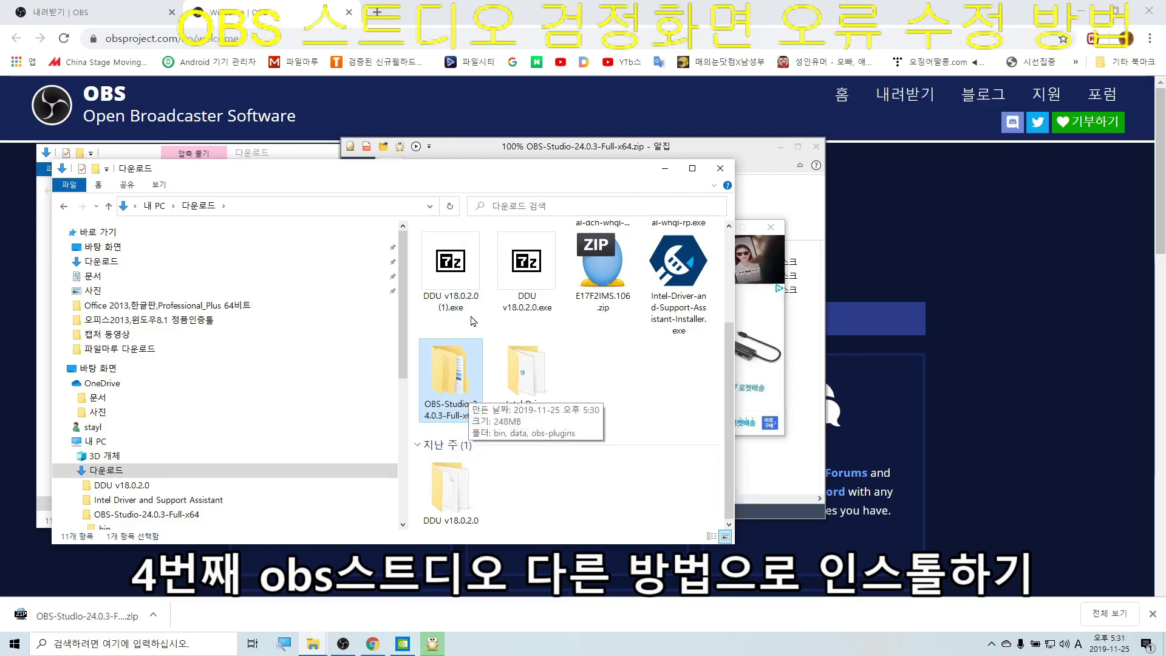
right_click(451, 393)
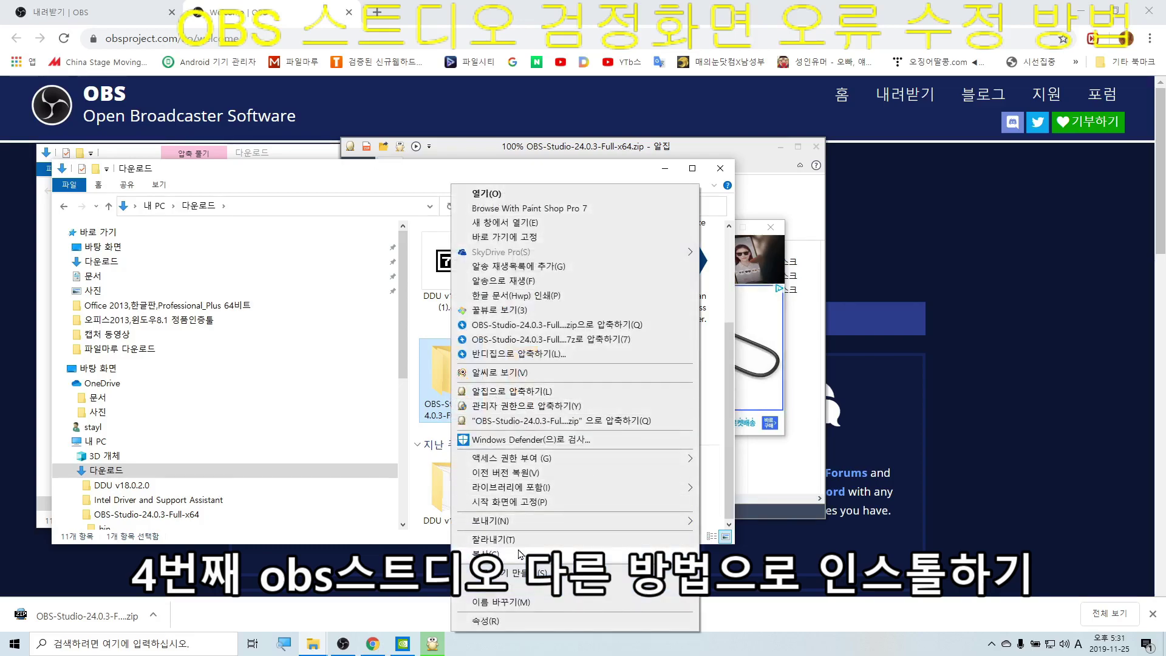
key("Escape")
- Browse to the Program Files folder on 로컬 디스크 (C:)
scroll(157, 465, "down", 2)
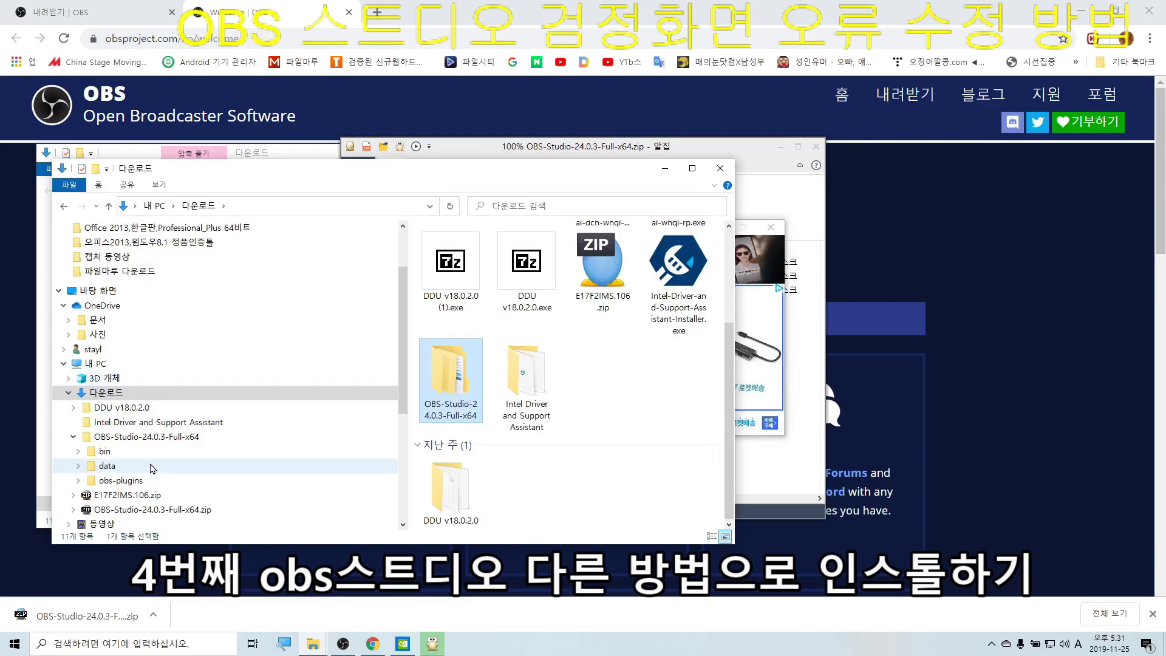
left_click(97, 363)
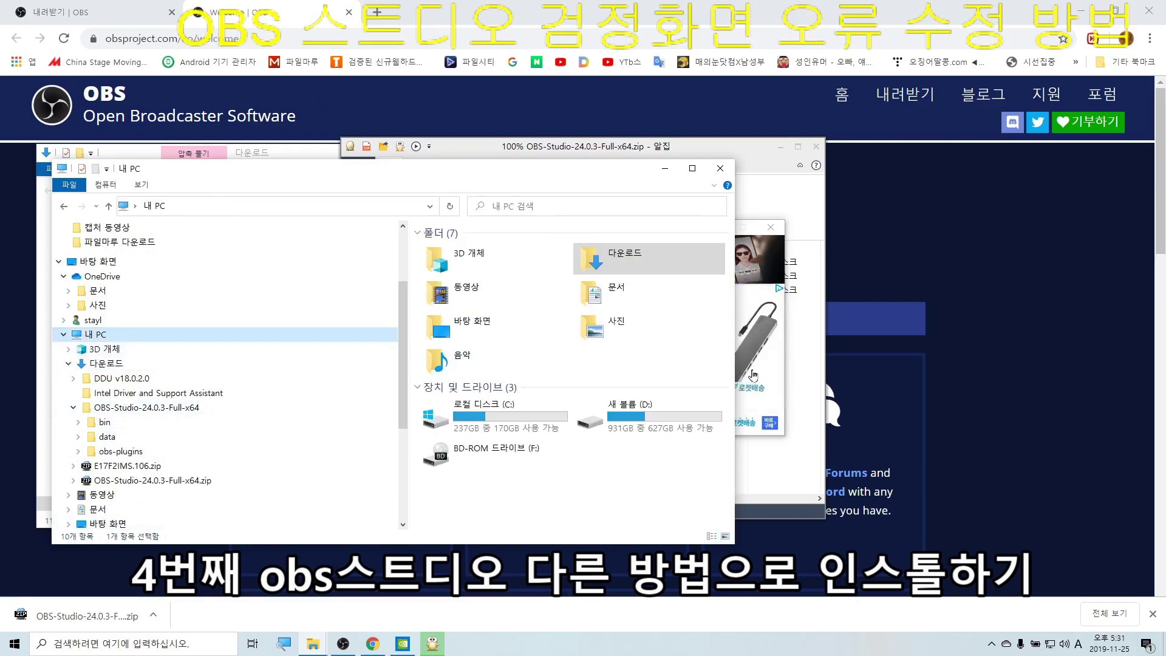
double_click(461, 413)
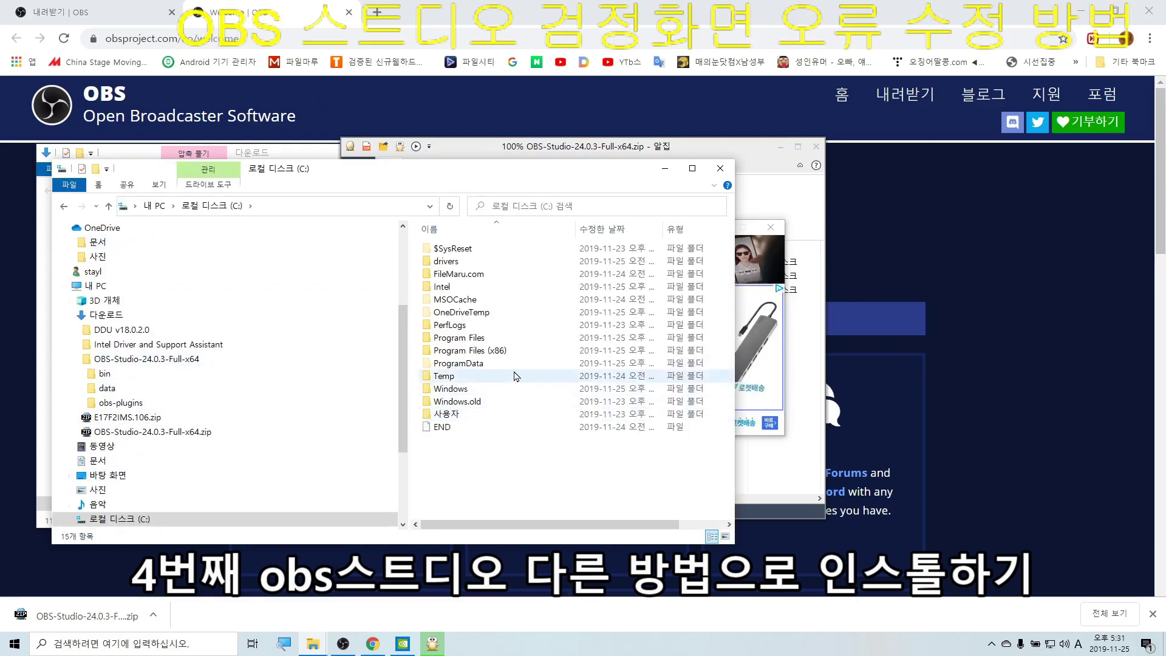
double_click(500, 340)
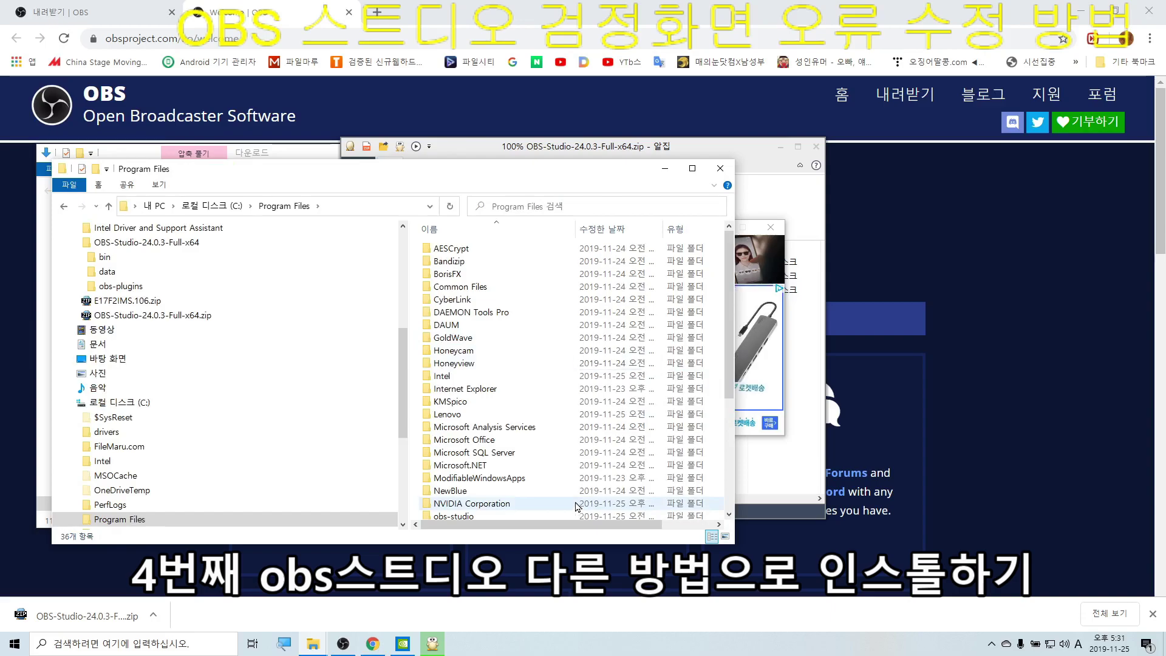
- Open the bin\64bit folder inside OBS-Studio-24.0.3-Full-x64 in Program Files
scroll(565, 382, "down", 5)
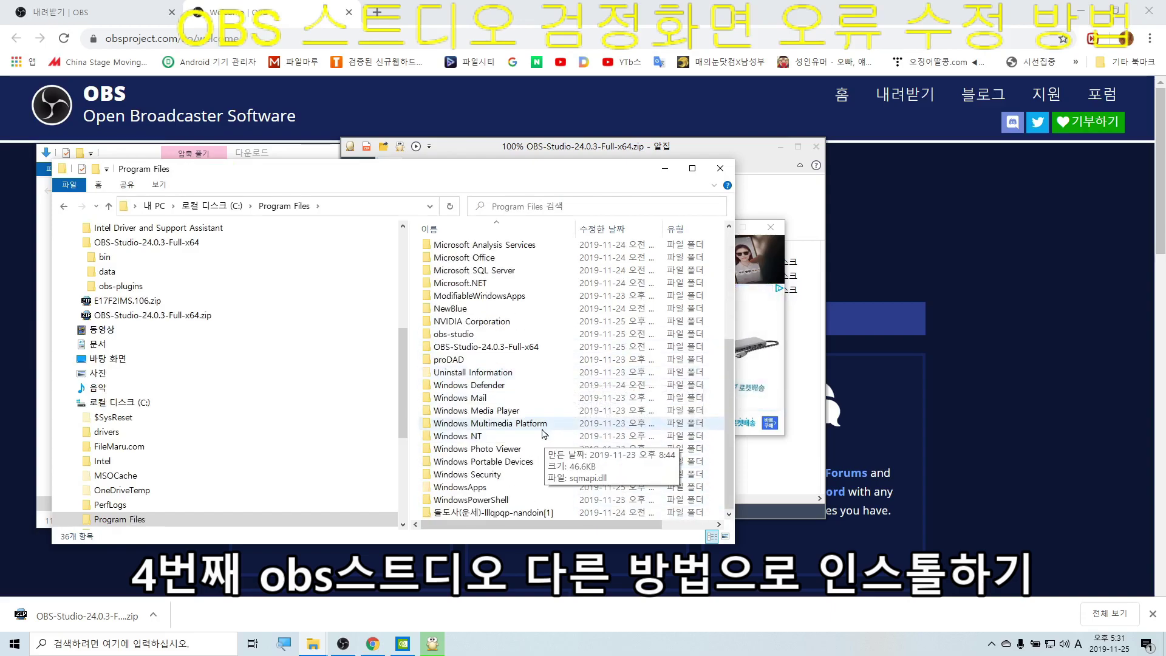
left_click(473, 351)
left_click(478, 348)
key("Return")
double_click(459, 349)
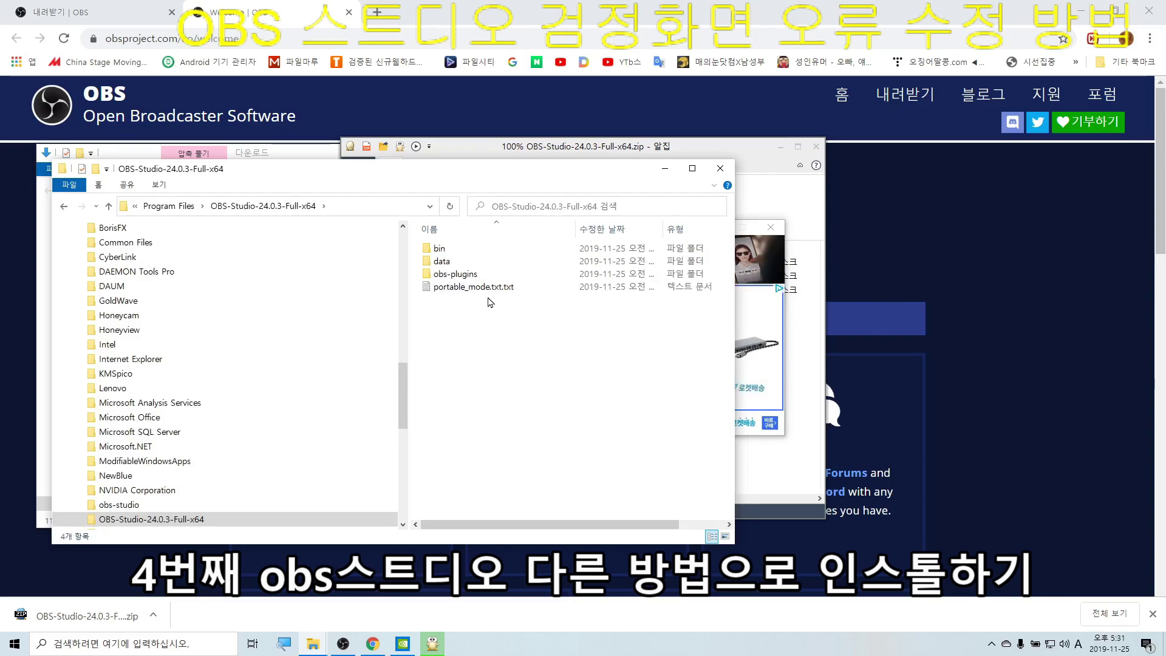
double_click(460, 253)
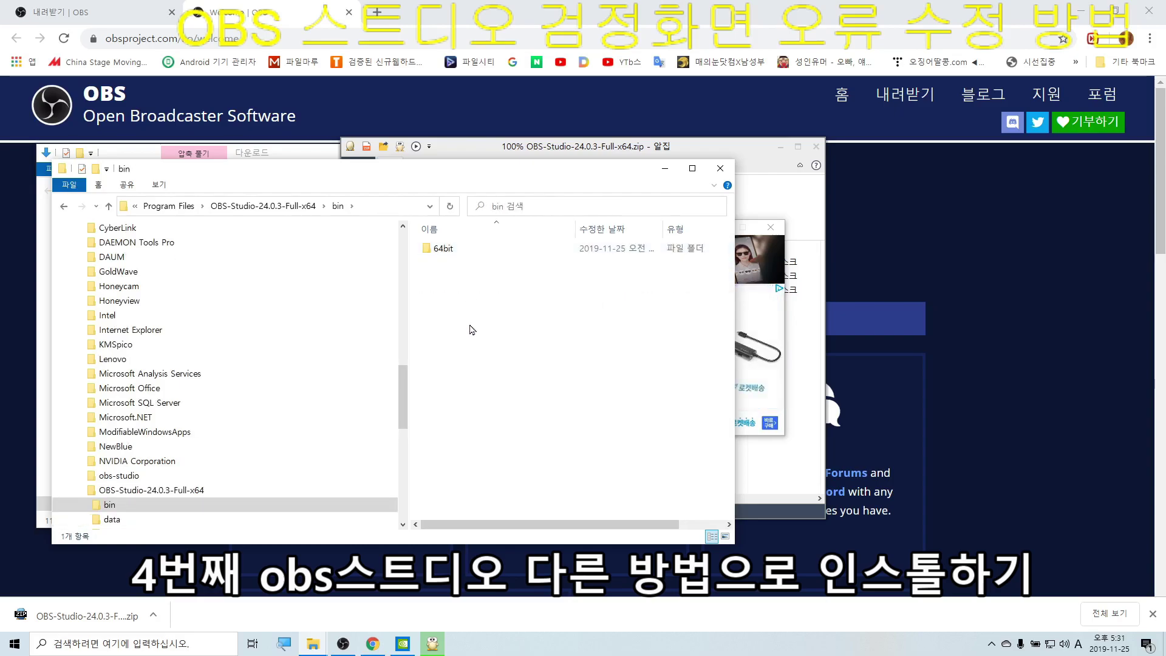
double_click(444, 248)
- Find obs64.exe in the 64bit folder and bring up its file options, including shortcut creation
scroll(500, 364, "down", 5)
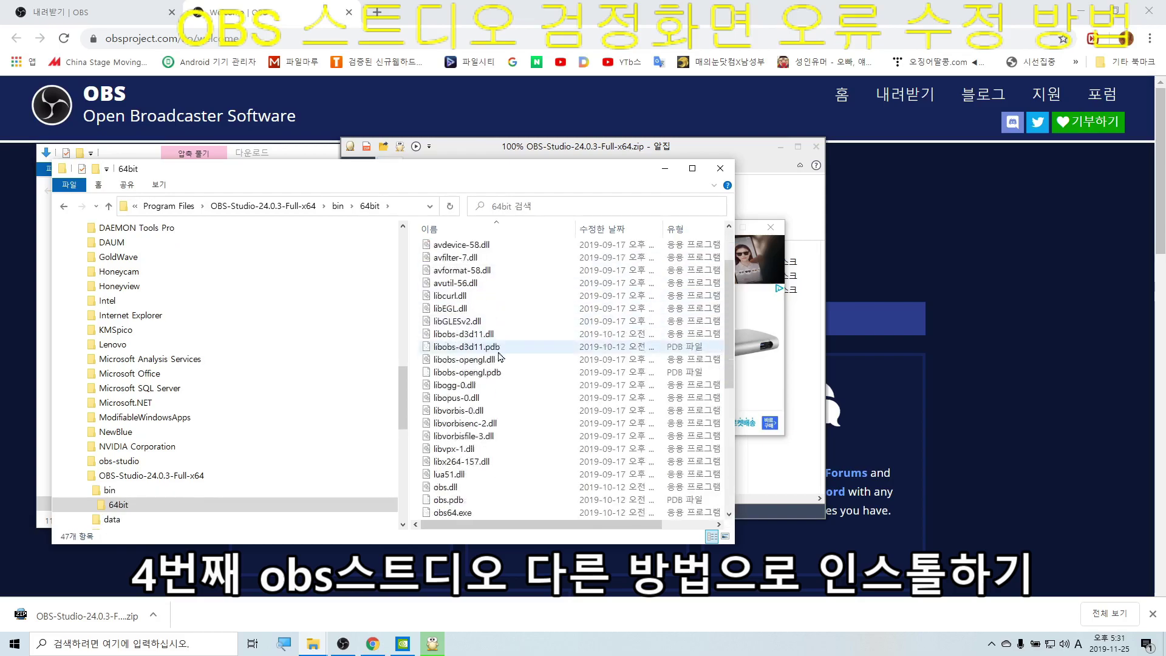
scroll(500, 365, "down", 5)
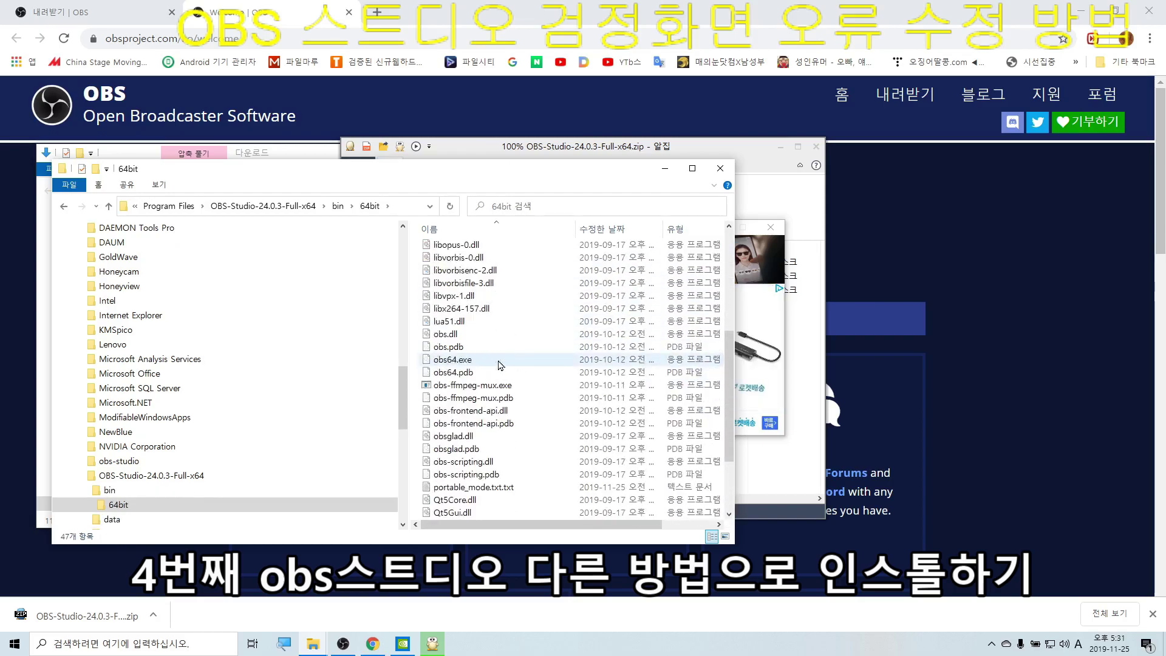
scroll(500, 364, "up", 8)
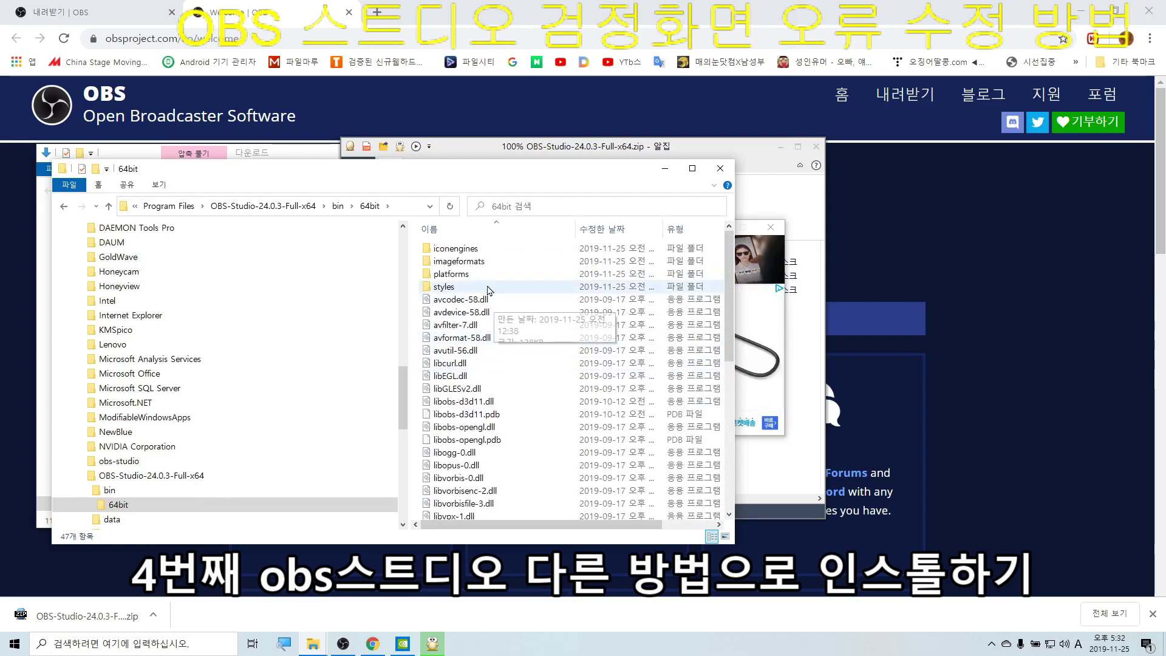
scroll(503, 407, "down", 3)
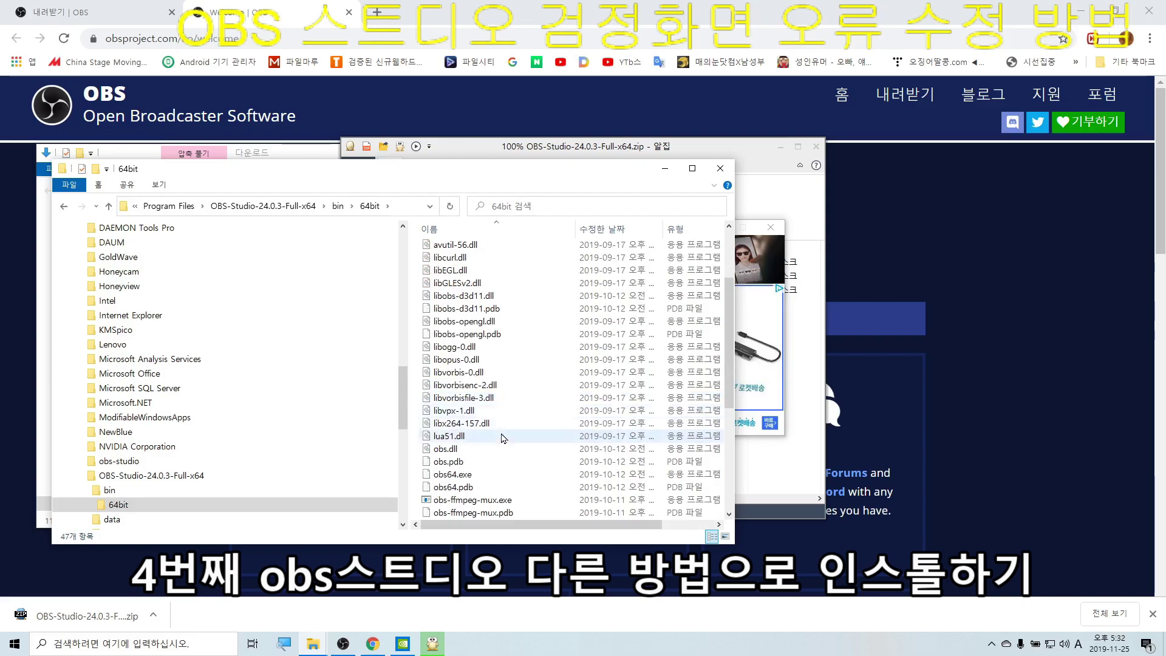
scroll(507, 419, "down", 1)
left_click(452, 436)
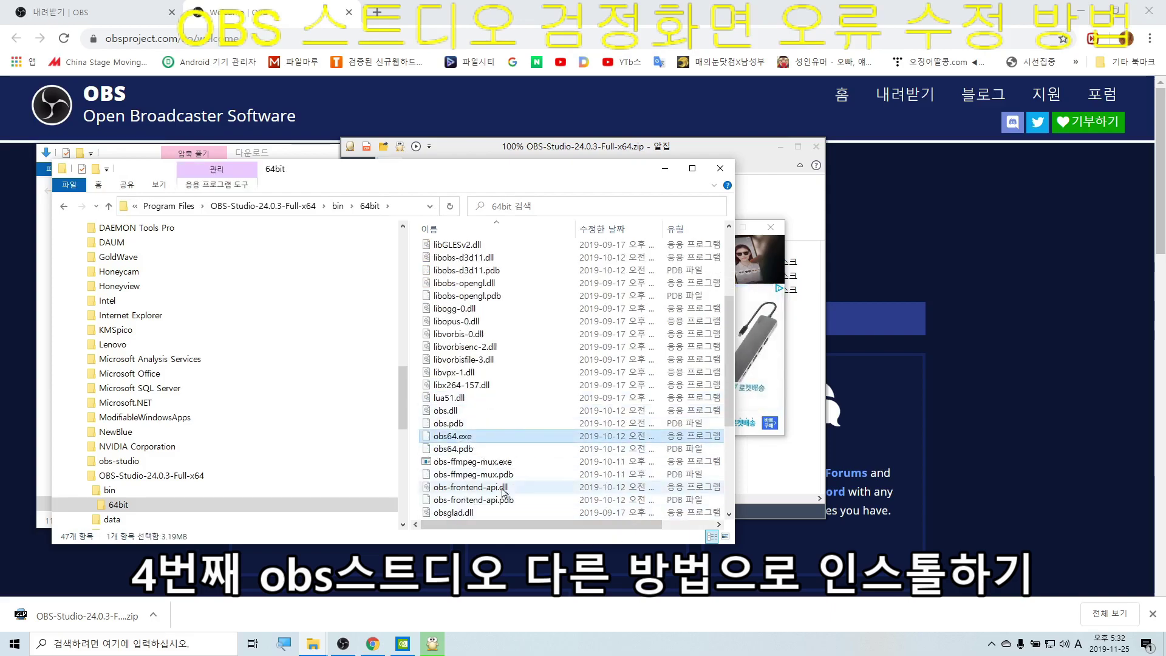
double_click(499, 436)
right_click(499, 436)
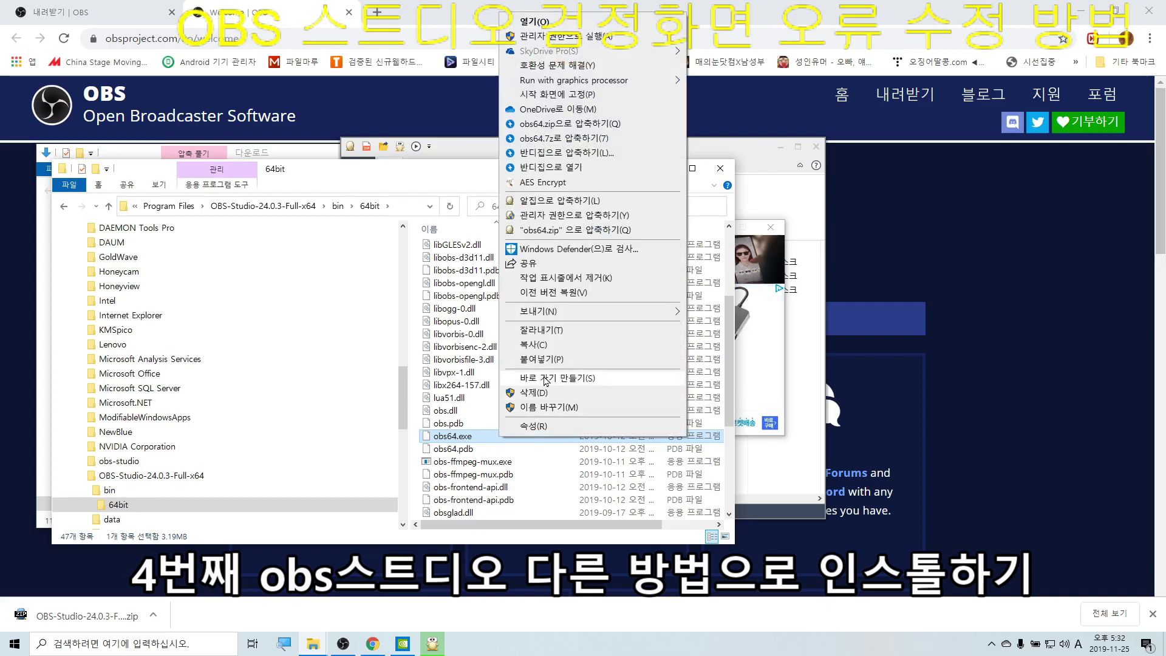
- Clear the desktop by minimizing the browser and the 64bit folder window and closing the archive extractor and Downloads windows
left_click(1077, 12)
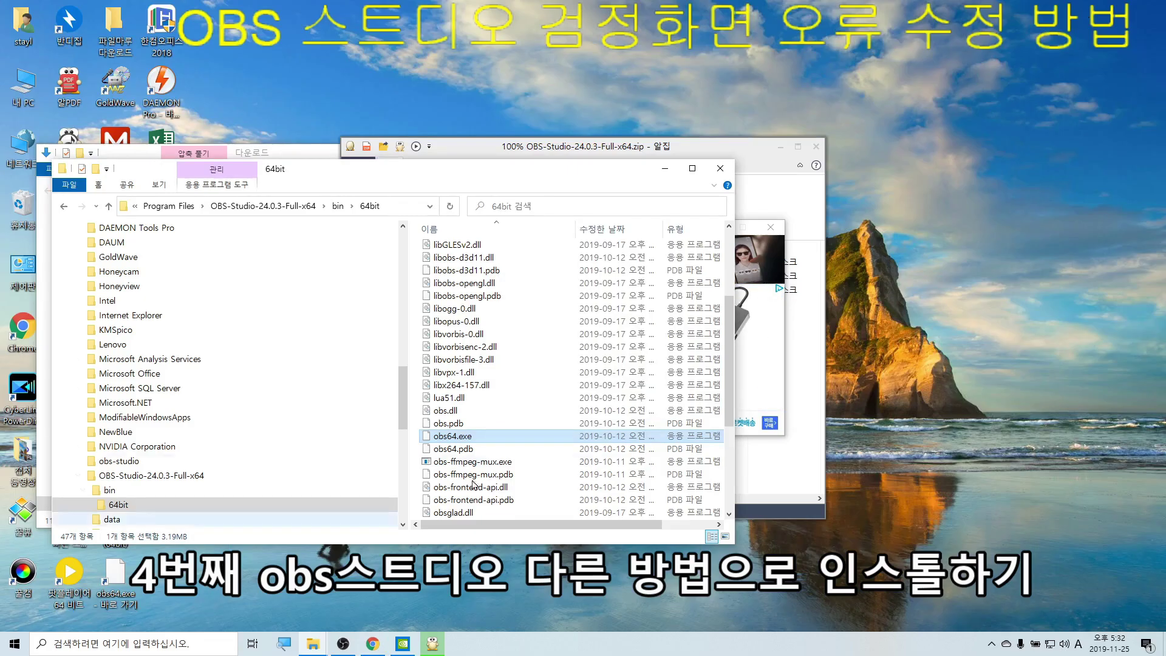
left_click(664, 172)
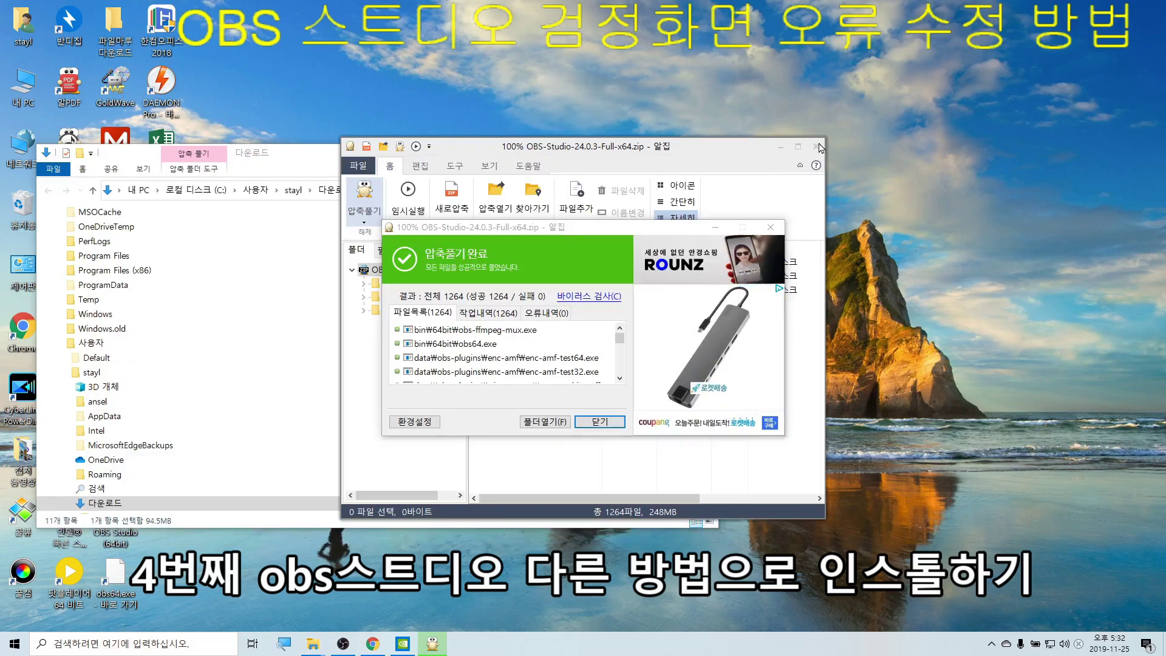
left_click(598, 421)
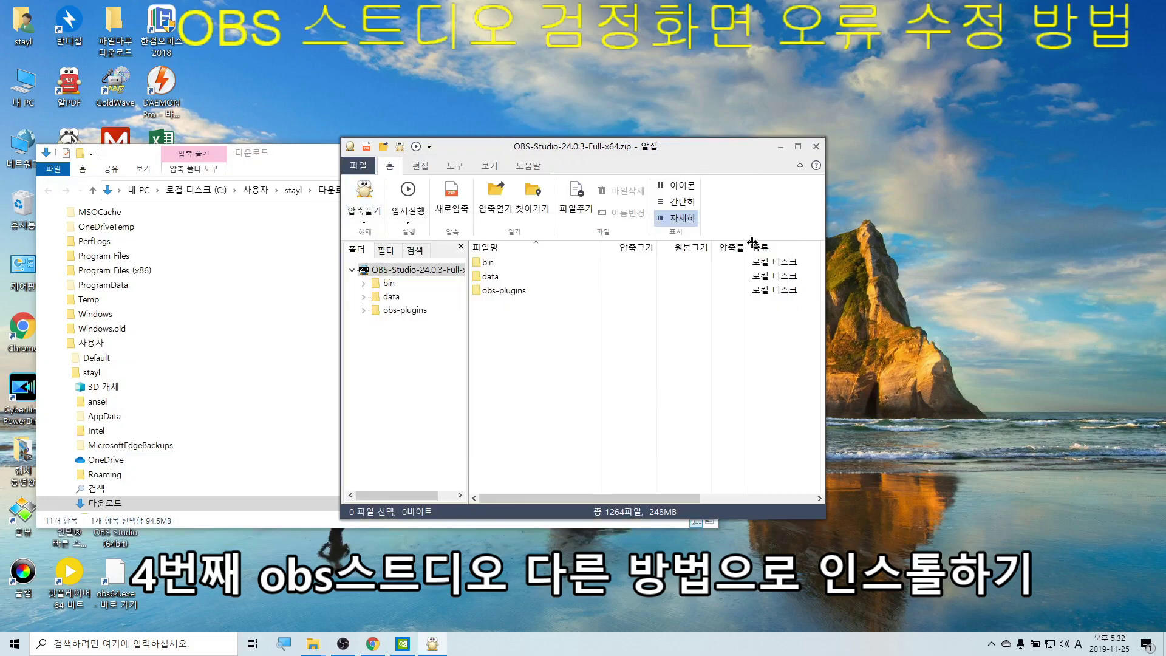
left_click(815, 147)
left_click_drag(552, 153, 955, 54)
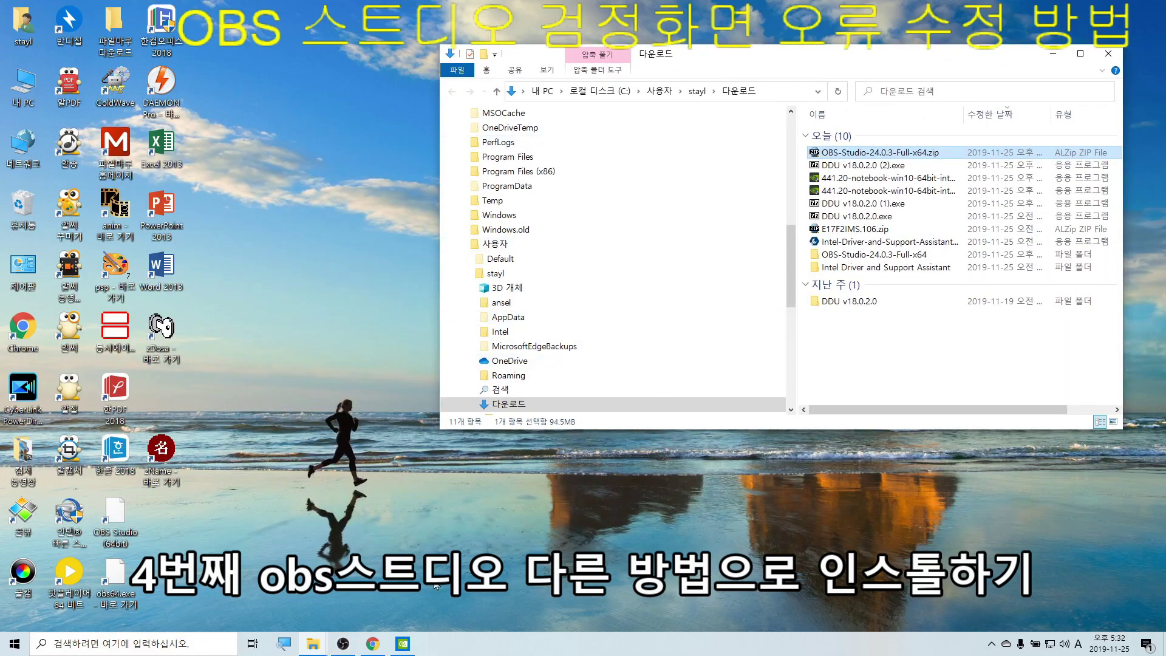
left_click(1108, 54)
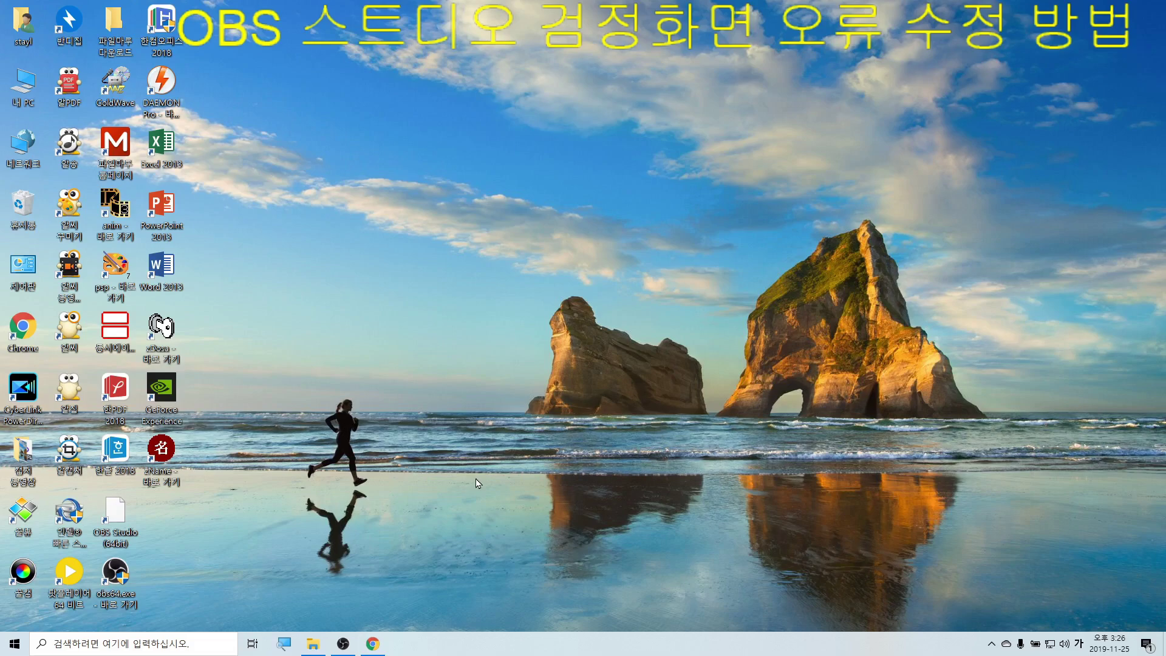
- Check the desktop options for the NVIDIA control panel entry, and search Google for "ddu 다운로드" in Chrome
right_click(478, 484)
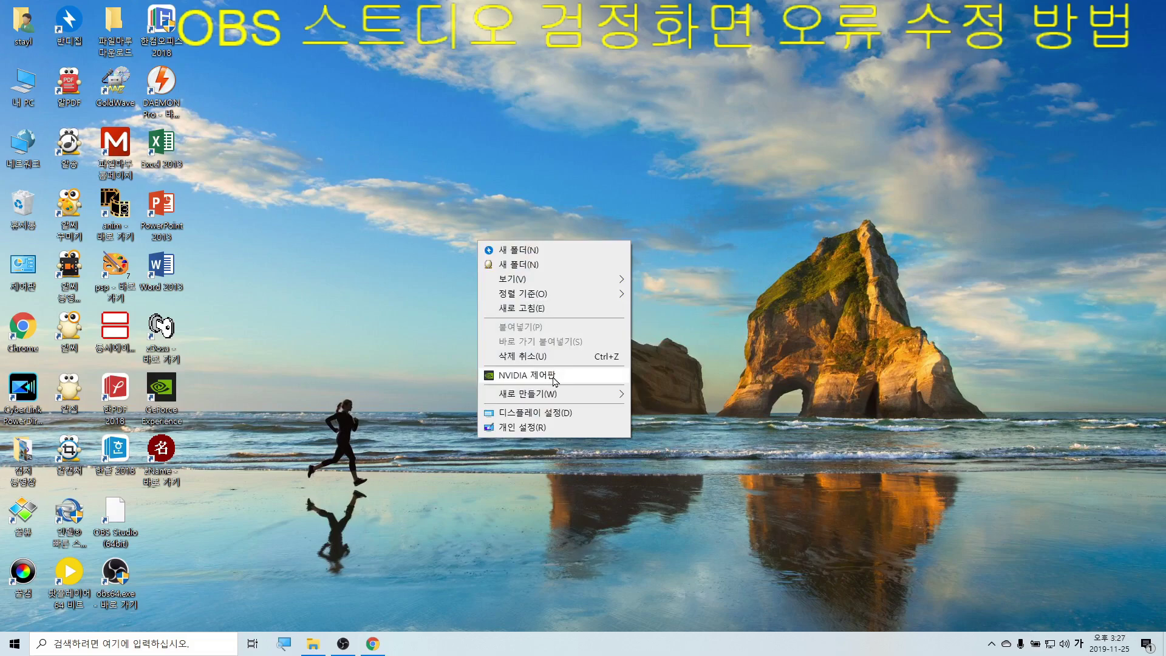
left_click(801, 354)
double_click(31, 344)
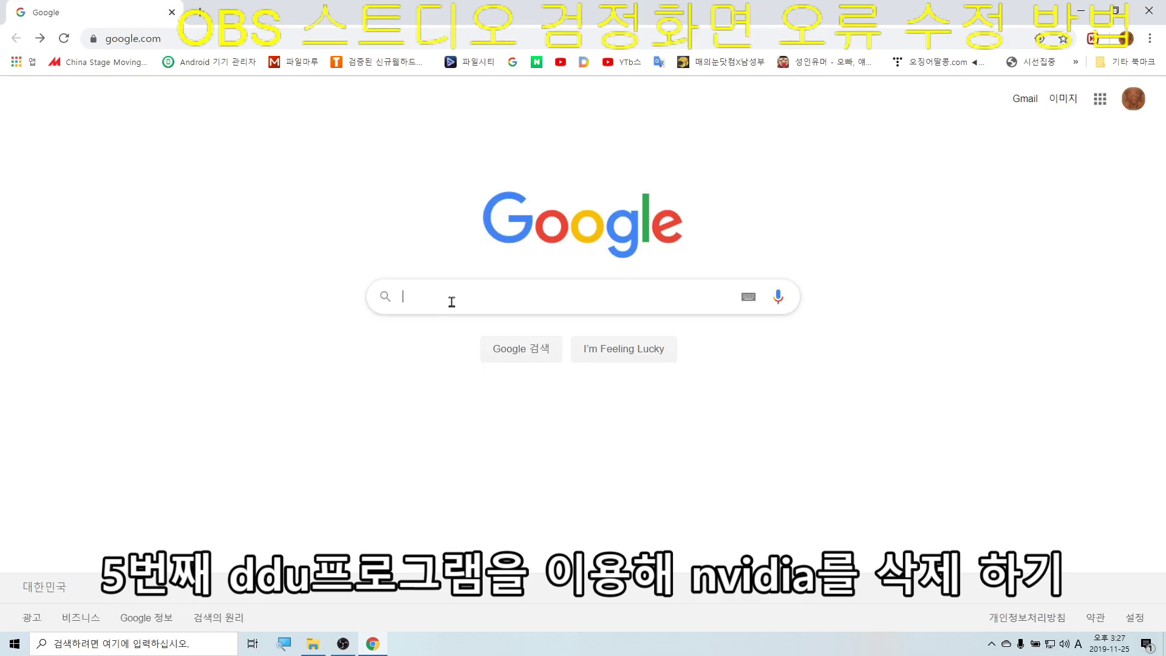
left_click(451, 302)
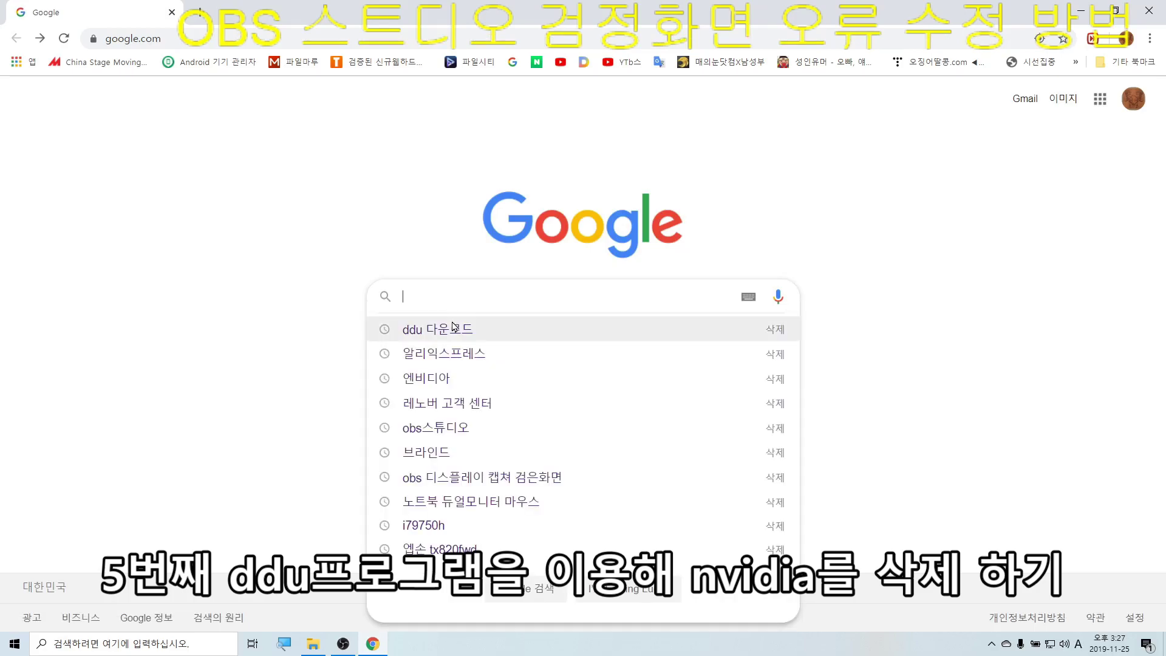
left_click(453, 329)
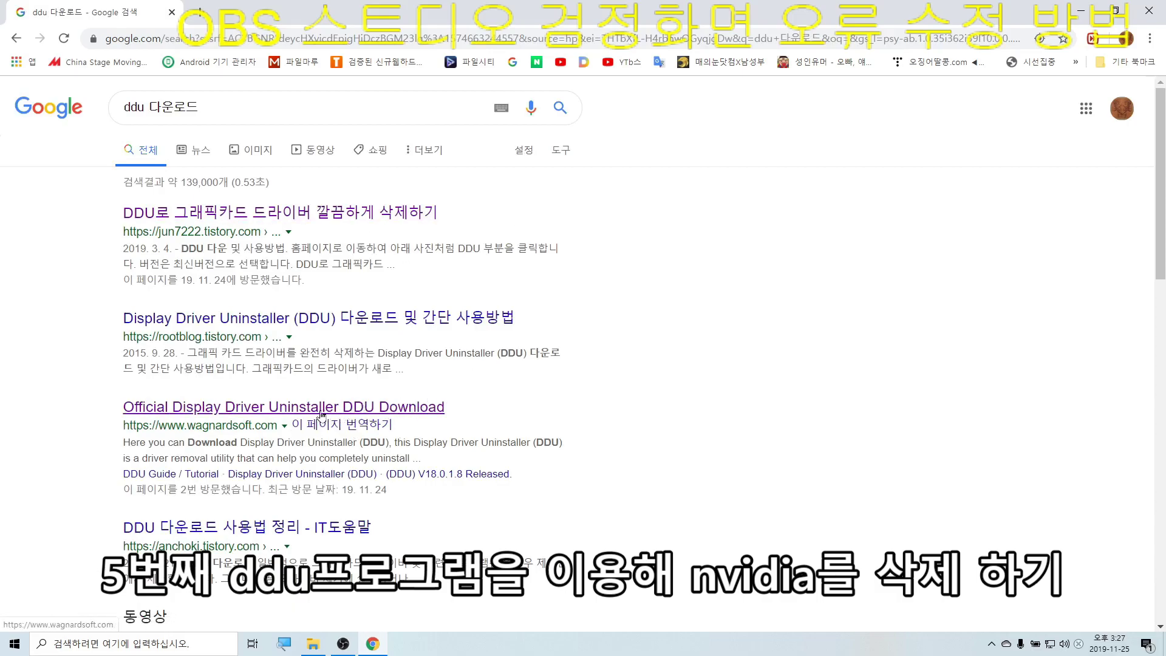
- Go to the official Wagnardsoft site and open the Display Driver Uninstaller (DDU) V18.0.2.0 release page
left_click(404, 418)
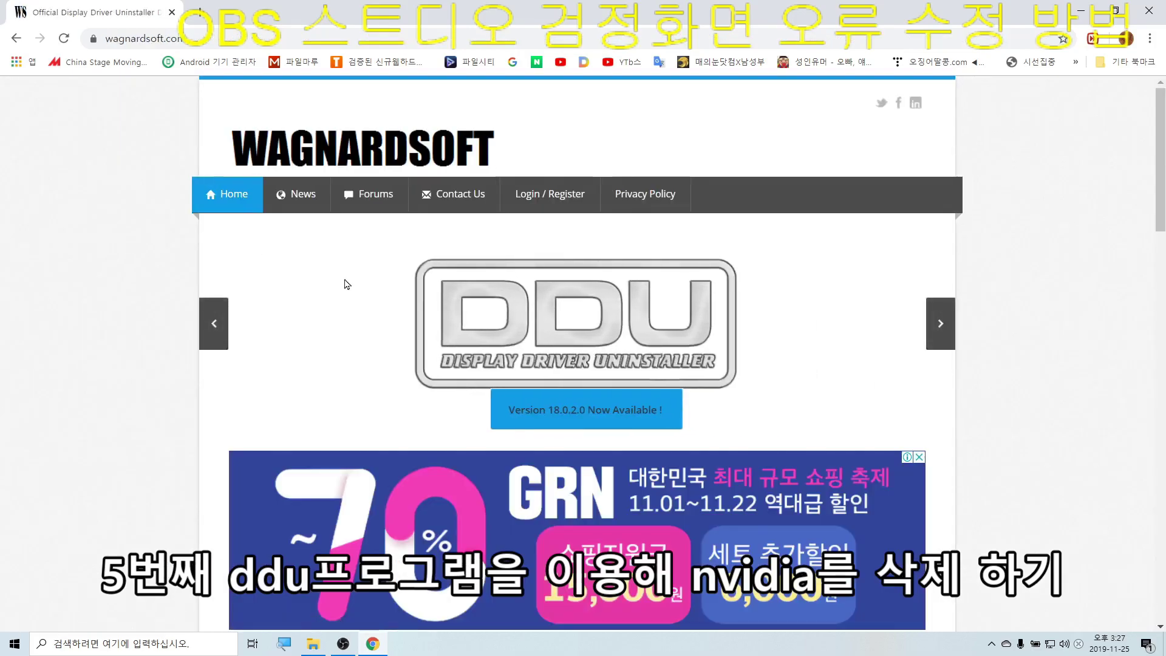
scroll(347, 285, "down", 5)
scroll(486, 285, "down", 3)
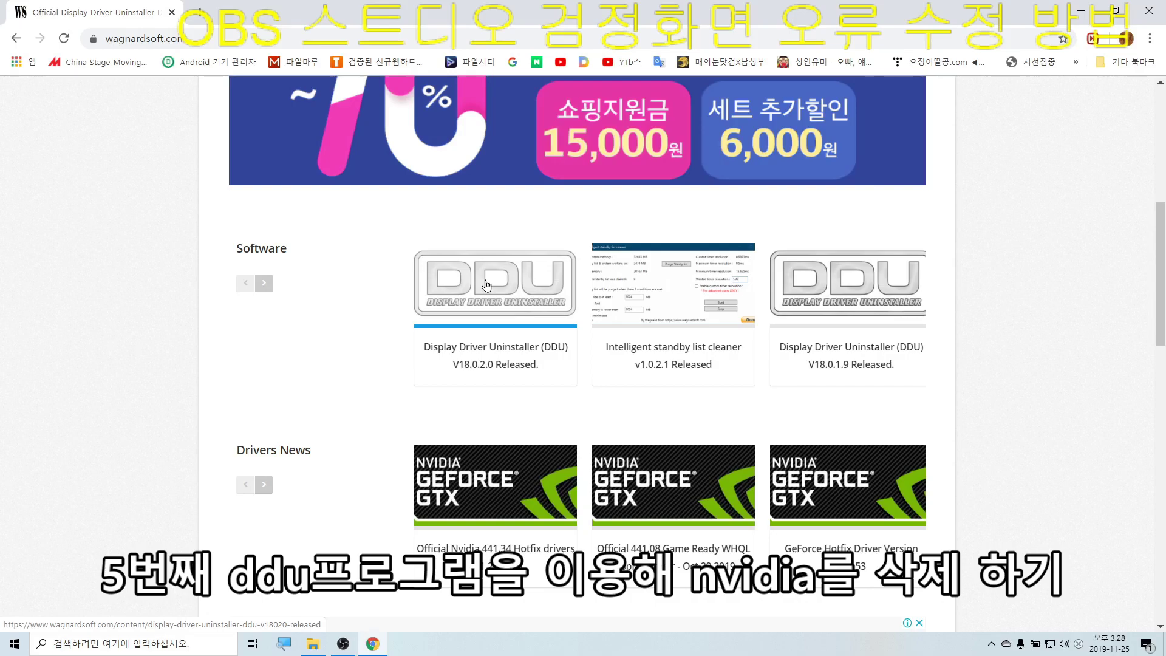
left_click(486, 285)
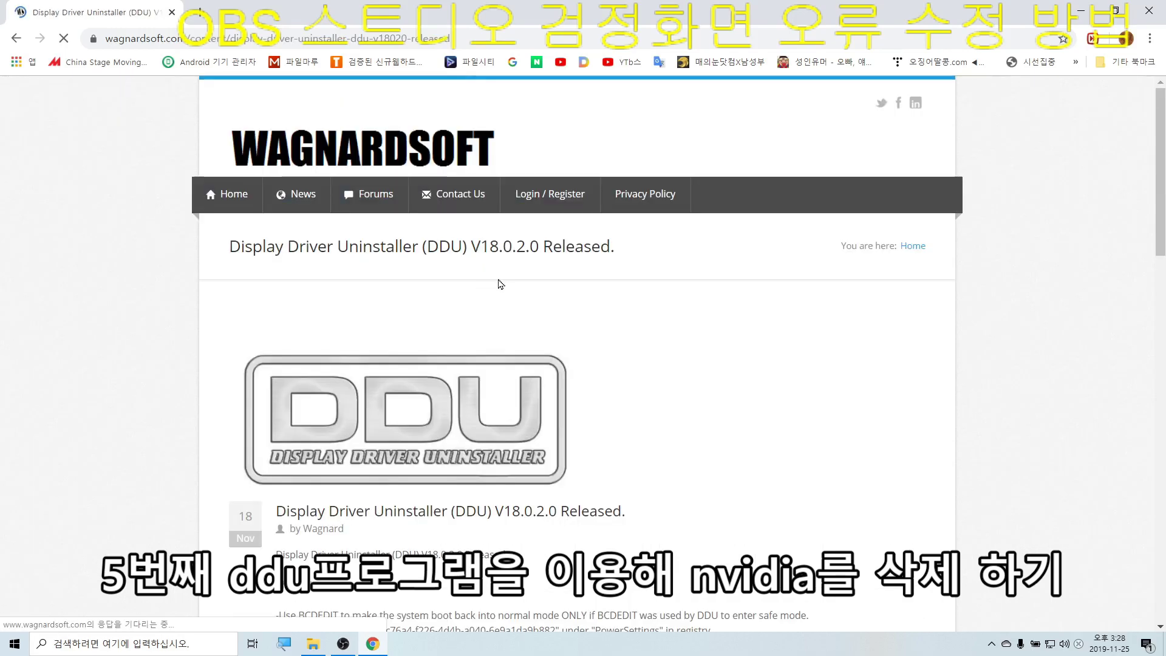
- Follow the download and support link to the Wagnardsoft forum and download DDU V18.0.2.0 through the official download link
scroll(620, 289, "down", 2)
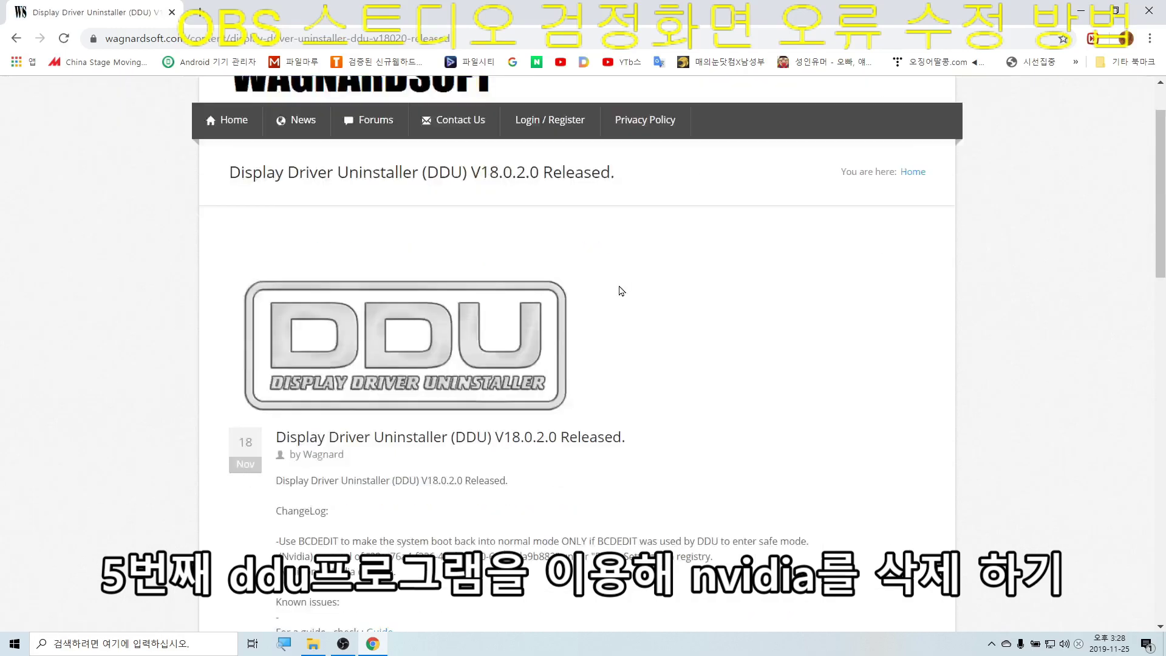
scroll(620, 290, "down", 11)
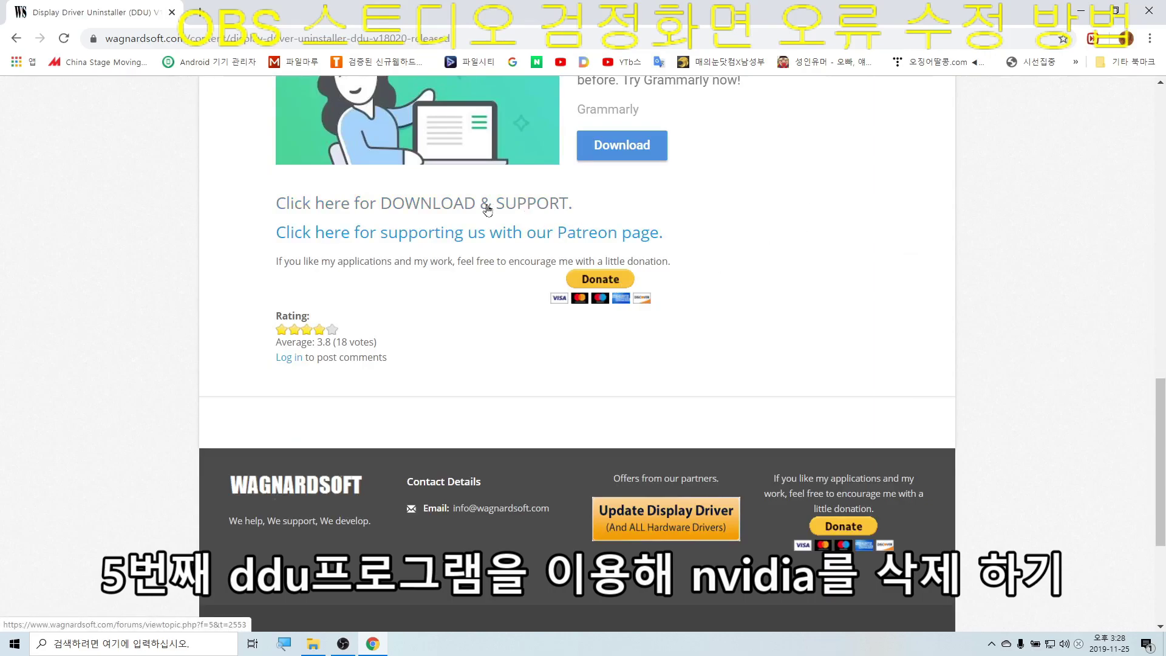
left_click(381, 210)
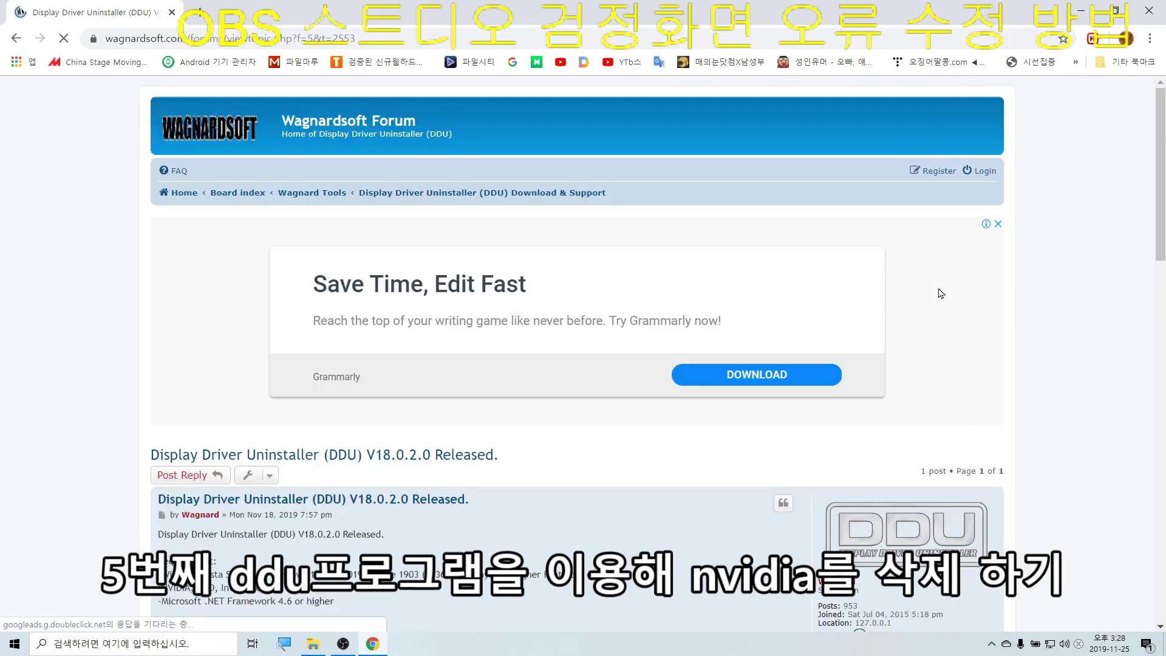
scroll(443, 269, "down", 10)
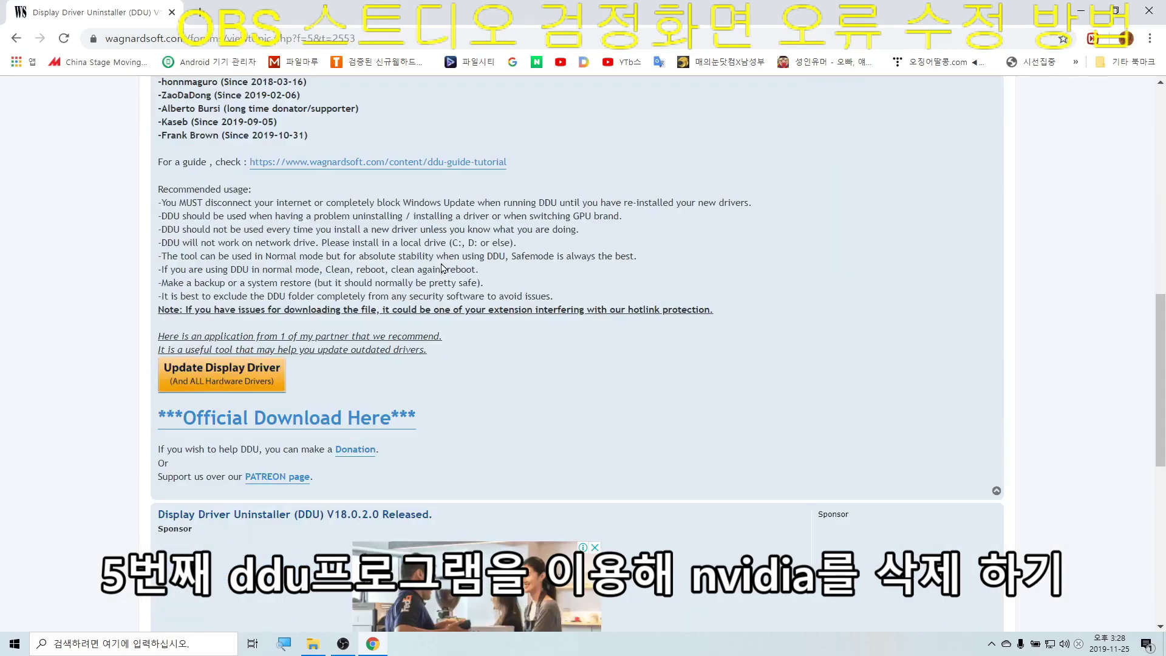
scroll(442, 267, "down", 6)
scroll(442, 267, "up", 3)
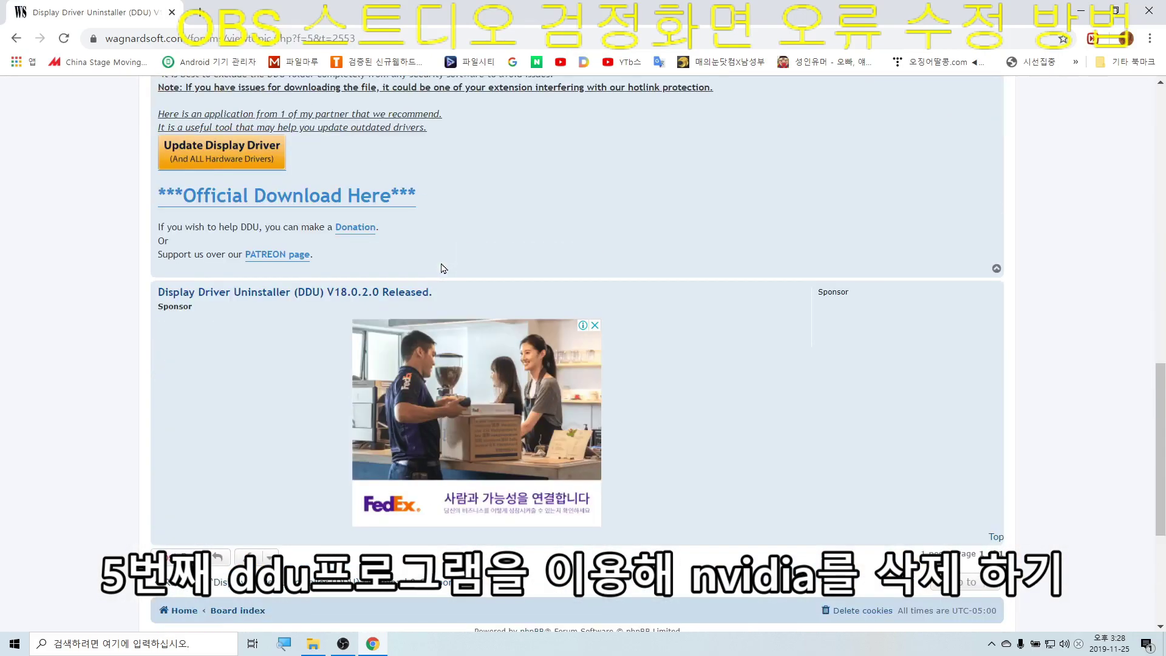
left_click(330, 196)
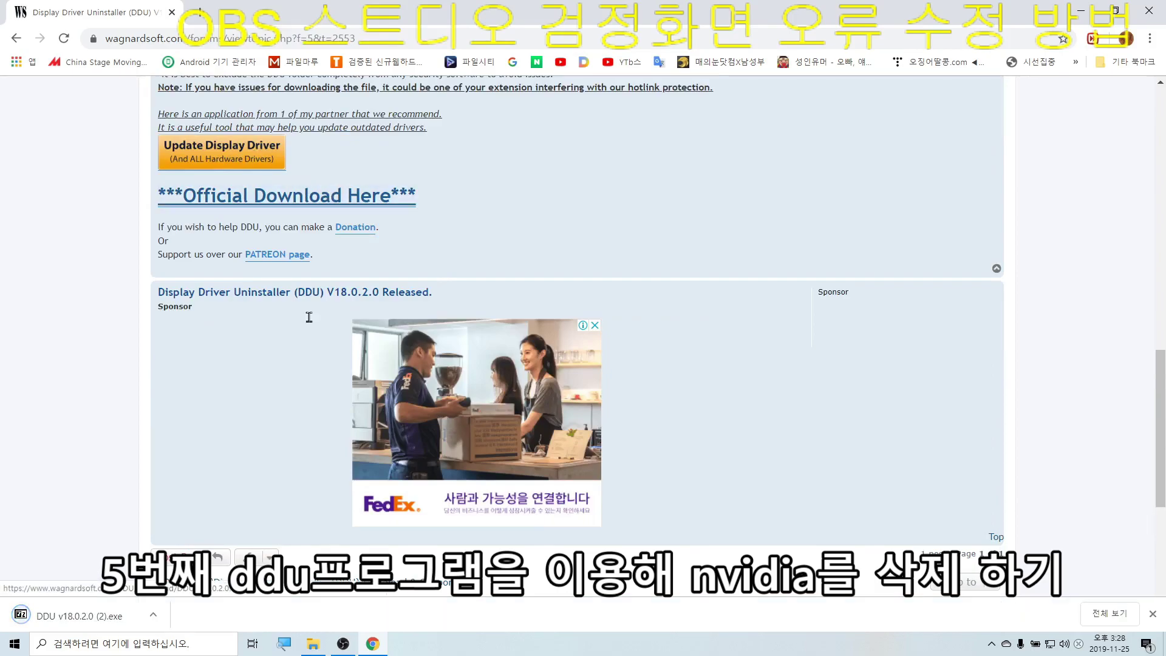
- Show the downloaded DDU v18.0.2.0 (2).exe in its folder and maximize the folder window
left_click(159, 614)
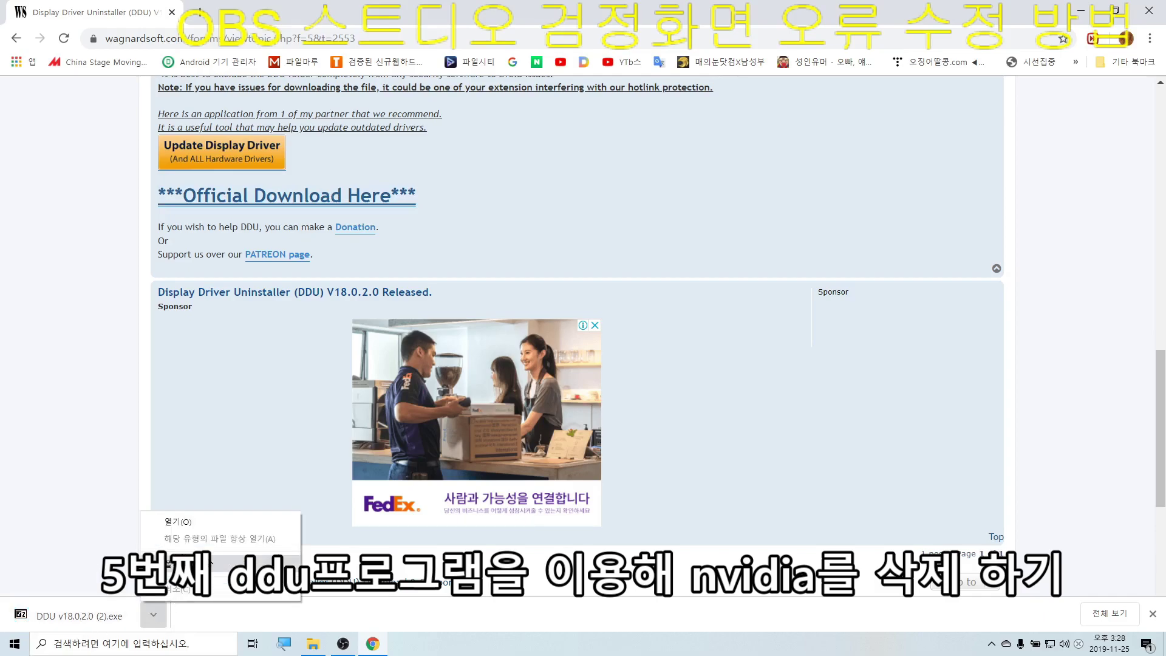
left_click(170, 564)
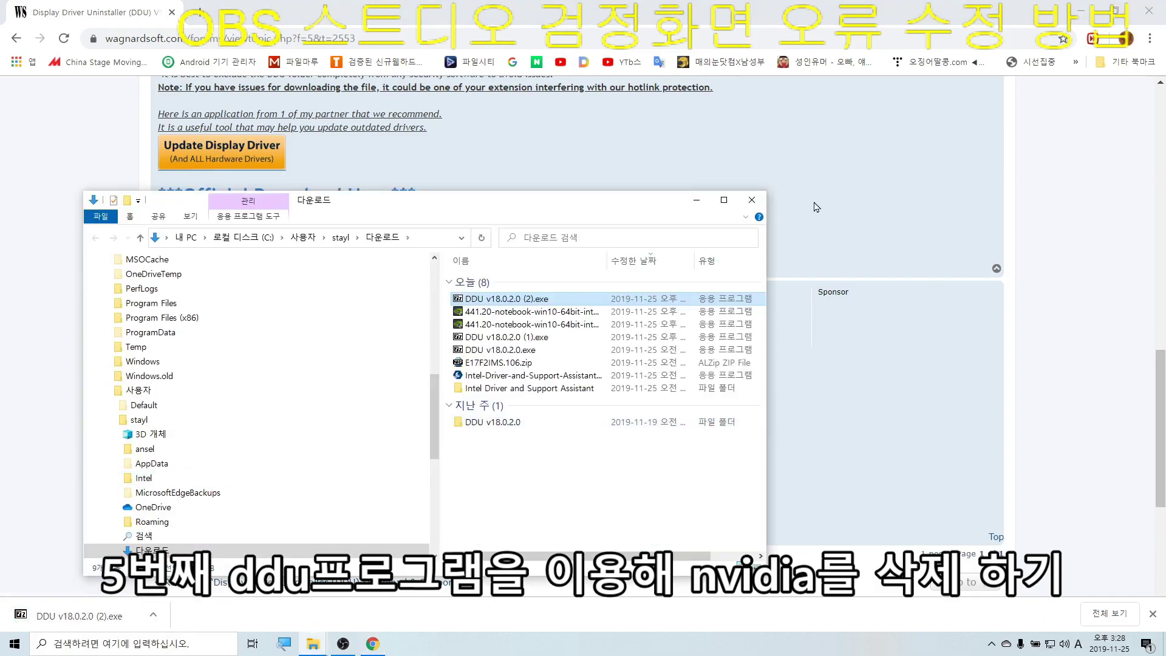
left_click(728, 202)
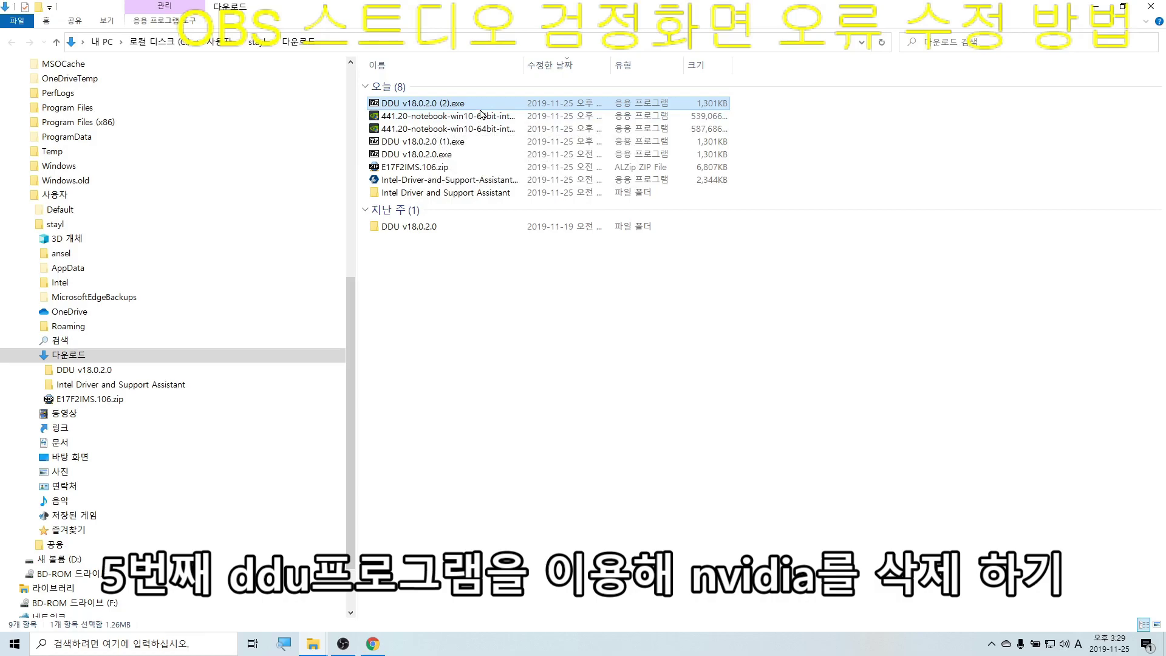
- Run DDU v18.0.2.0 (2).exe and try to extract its files into the Downloads folder
double_click(462, 104)
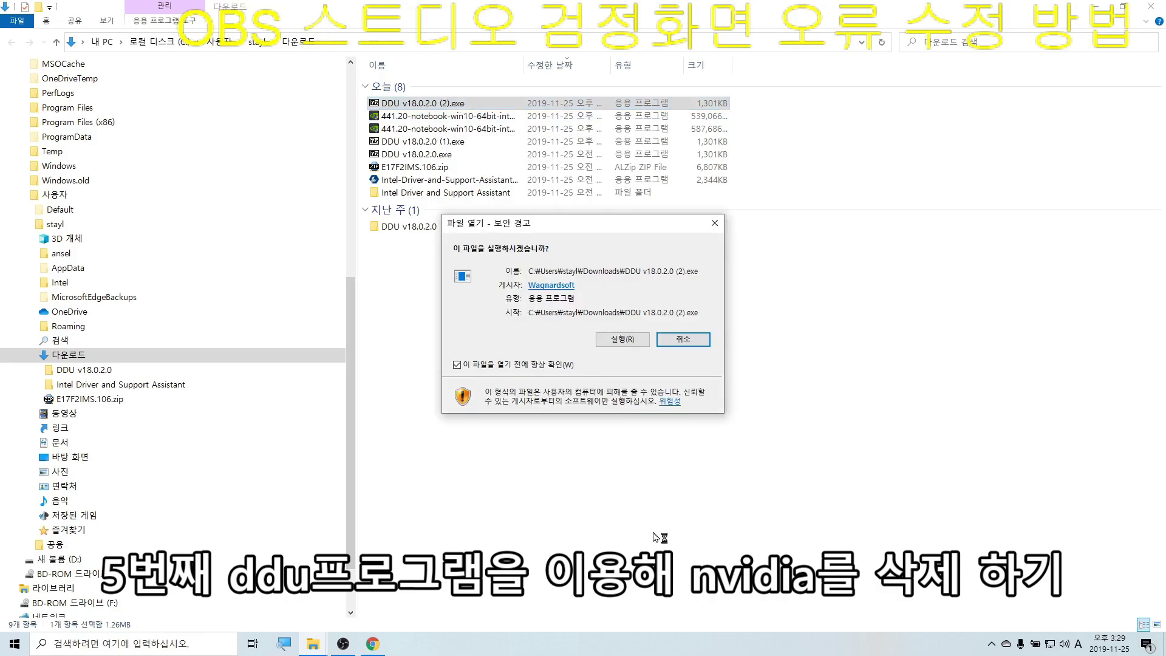
left_click(616, 342)
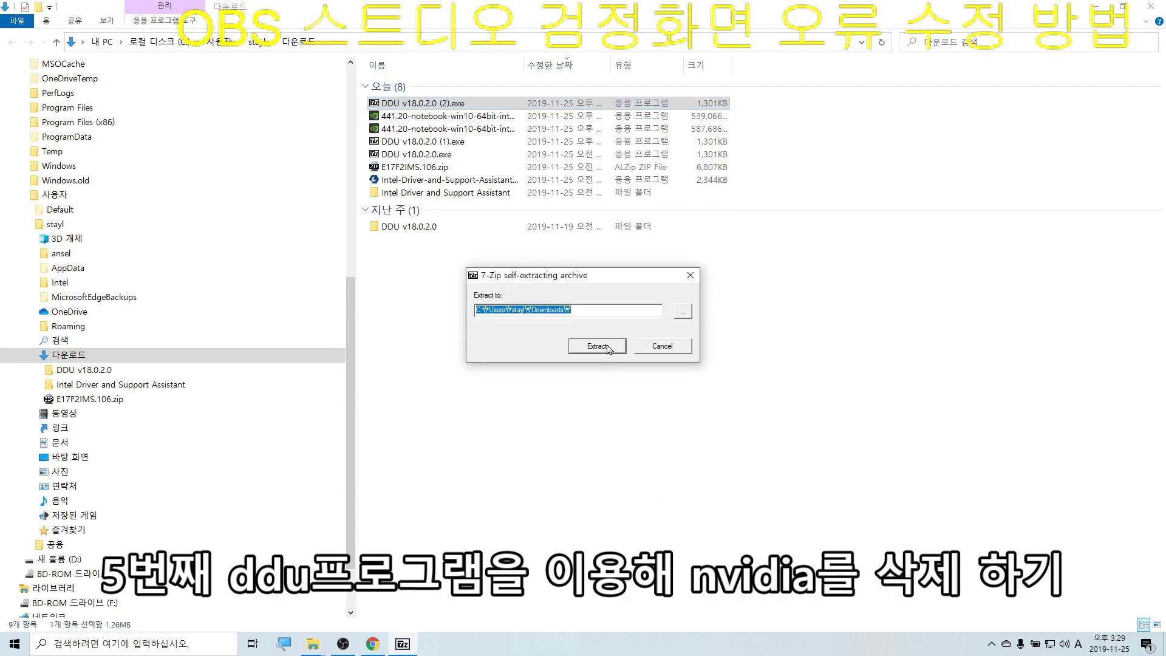
left_click(609, 347)
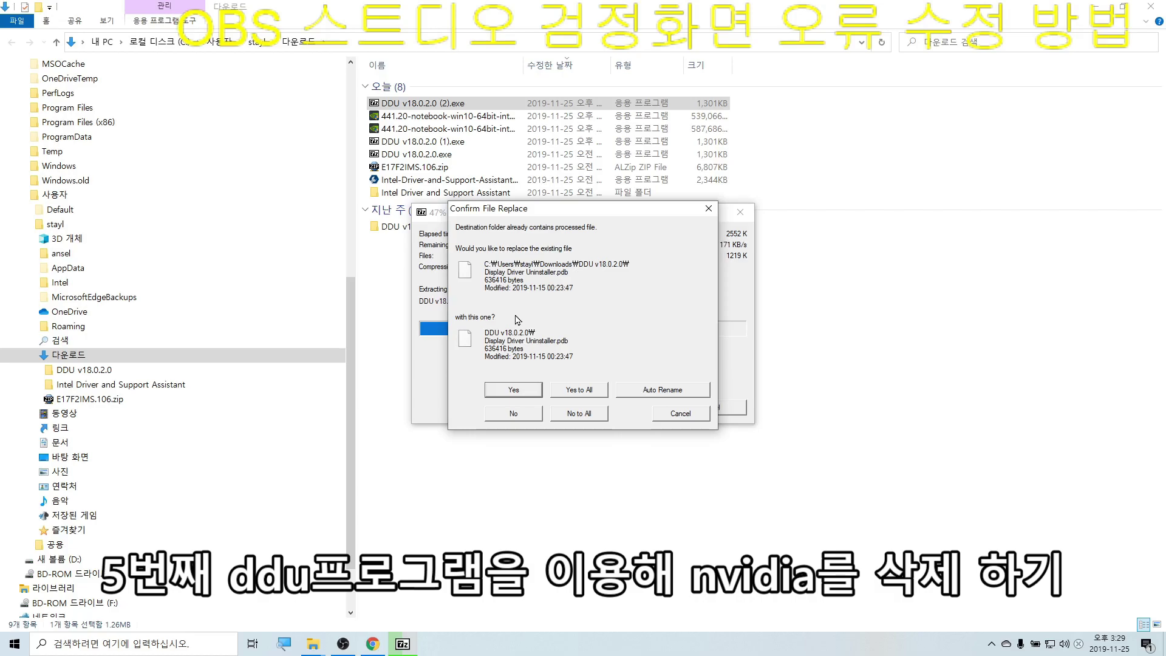
left_click_drag(613, 216, 1000, 189)
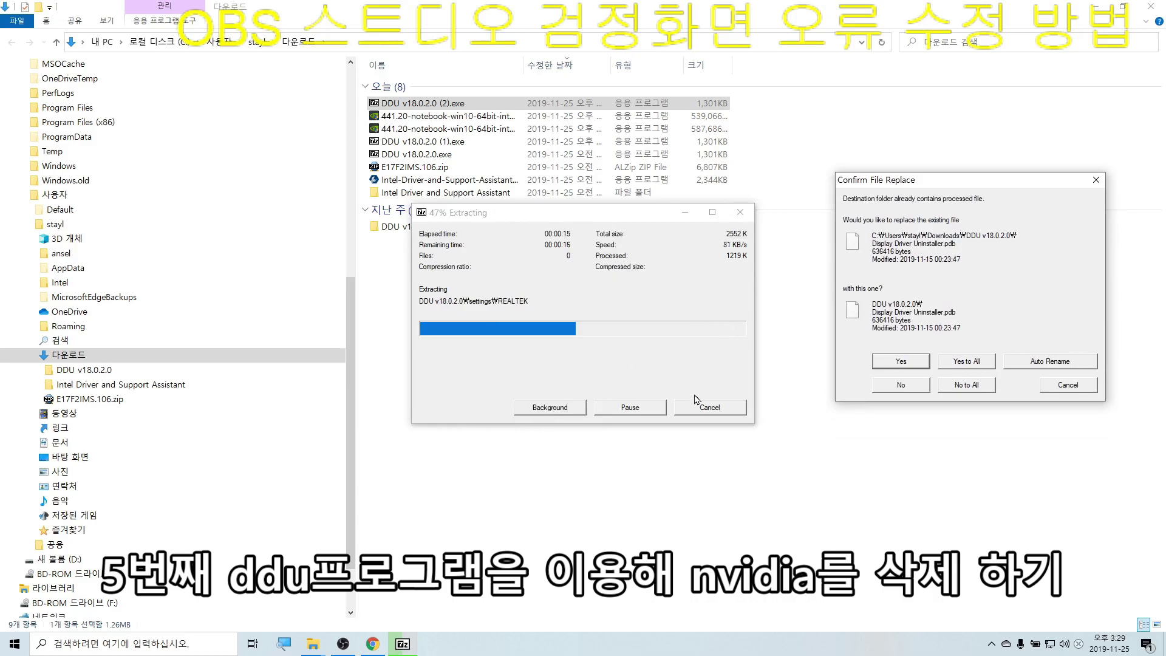
left_click(1096, 180)
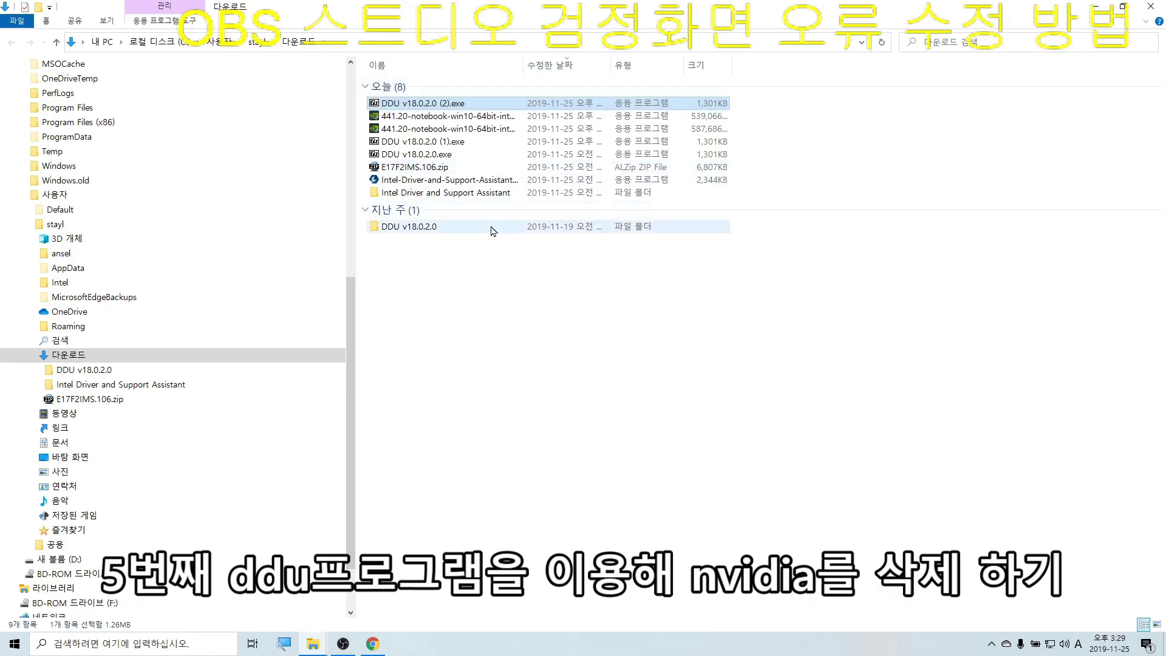
- Open the DDU v18.0.2.0 folder in Downloads, run Display Driver Uninstaller.exe and dismiss its safe mode notice
left_click(85, 355)
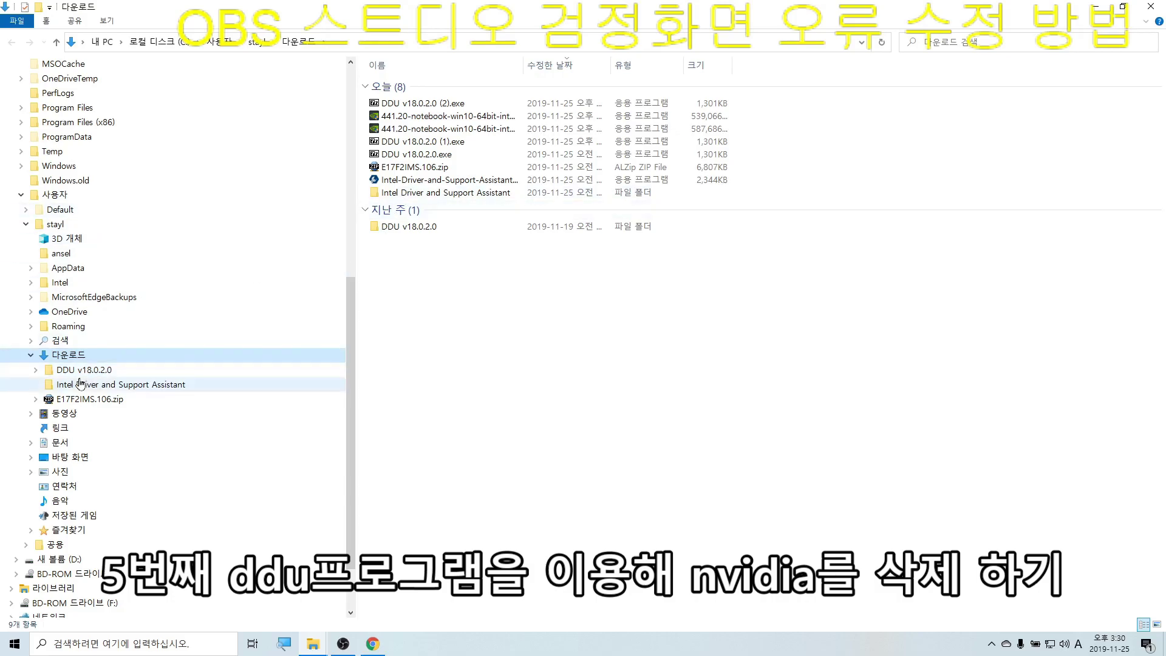
left_click(79, 373)
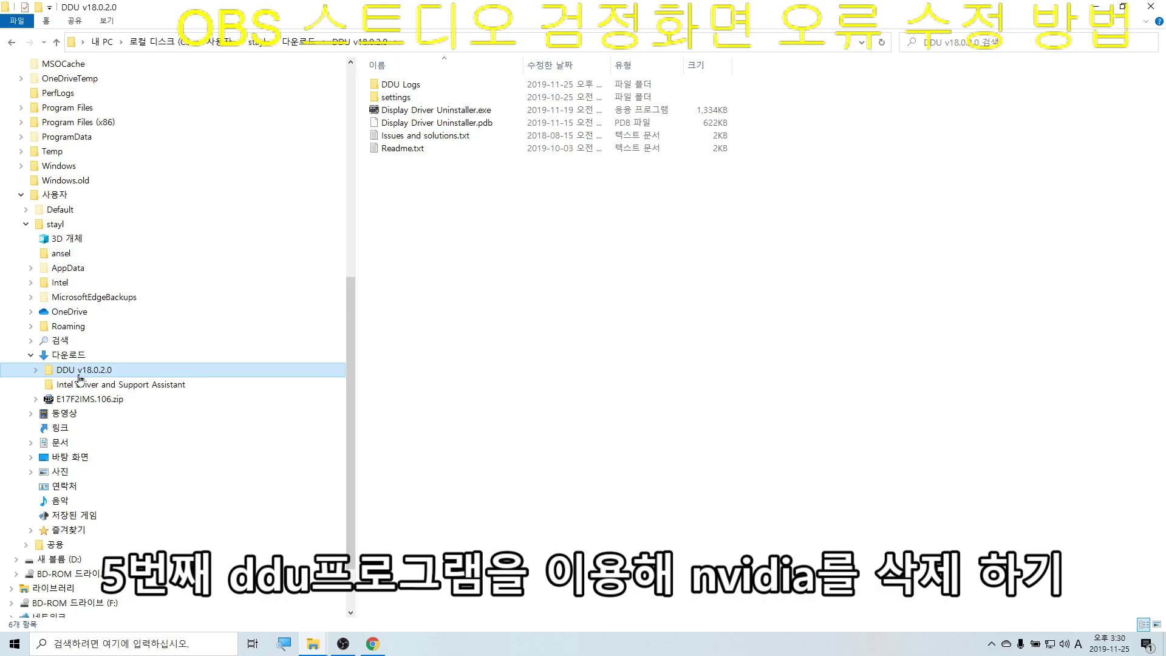
double_click(501, 114)
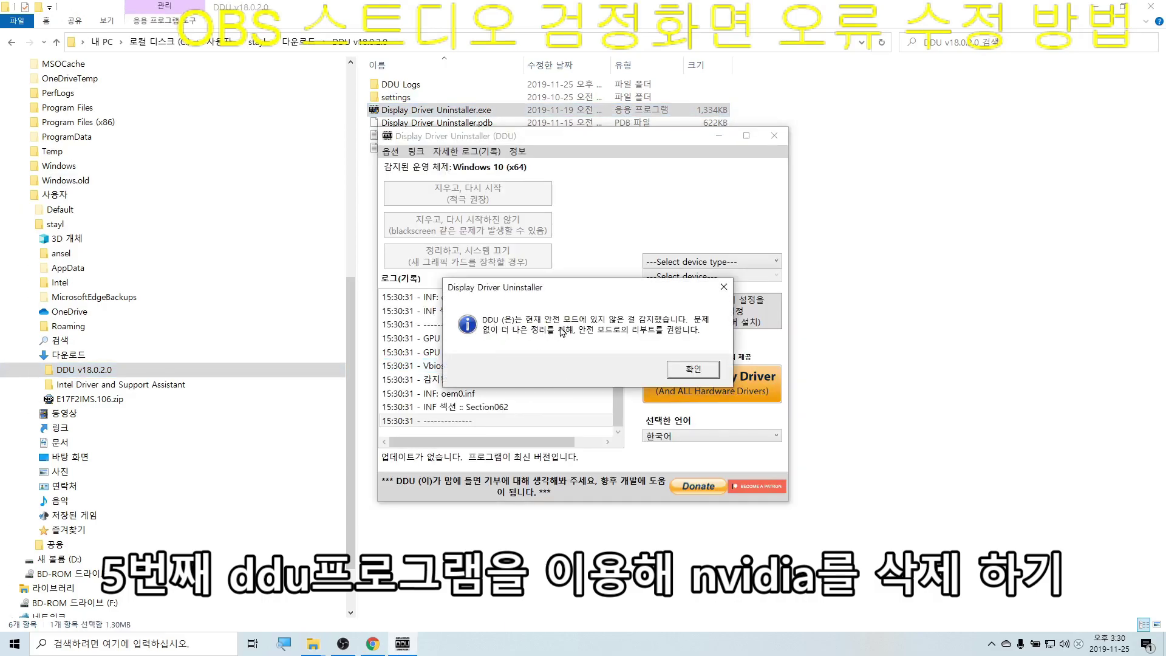
left_click(693, 369)
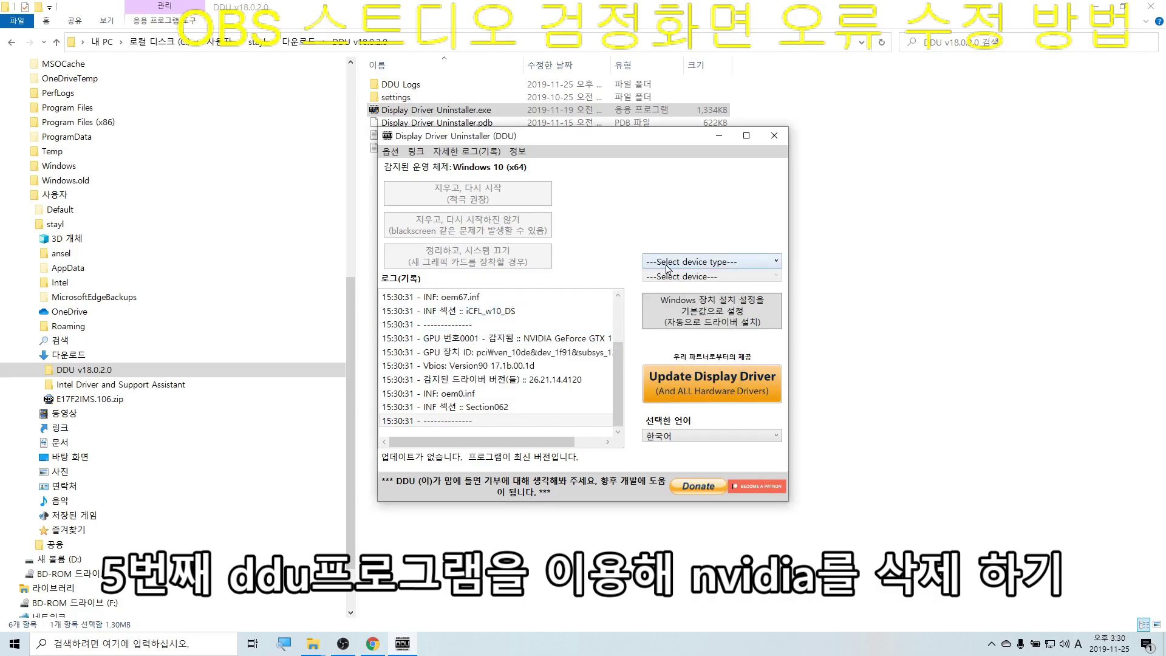
- Set the device type to GPU and the device to NVIDIA in Display Driver Uninstaller
left_click(733, 266)
left_click(738, 267)
left_click(737, 266)
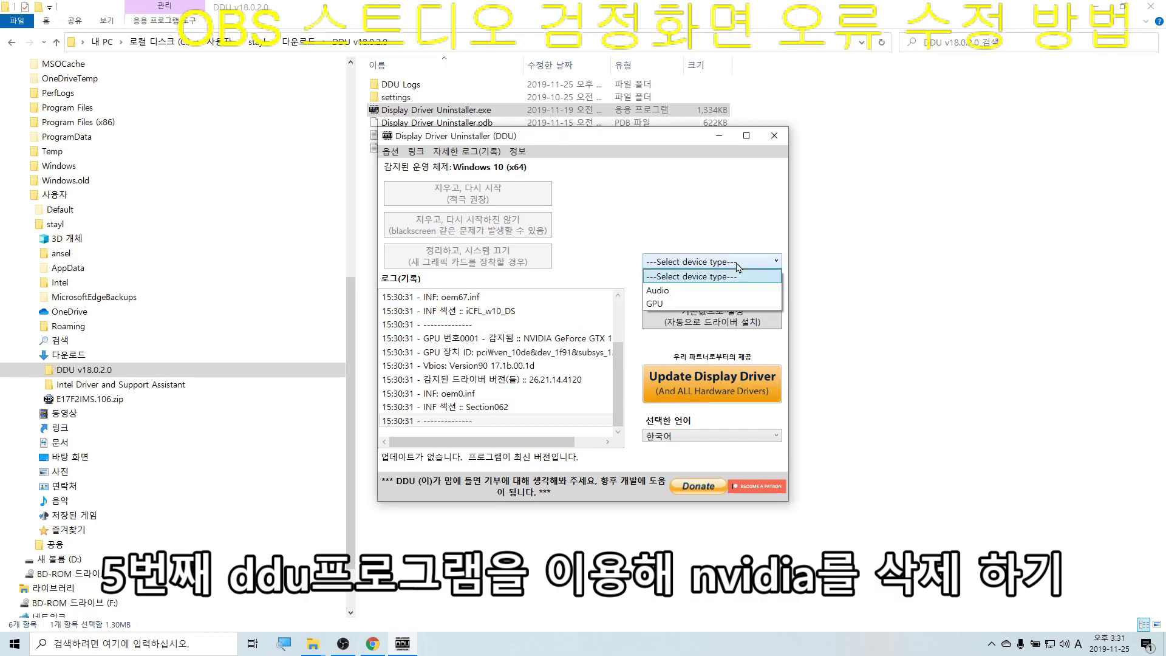
left_click(714, 304)
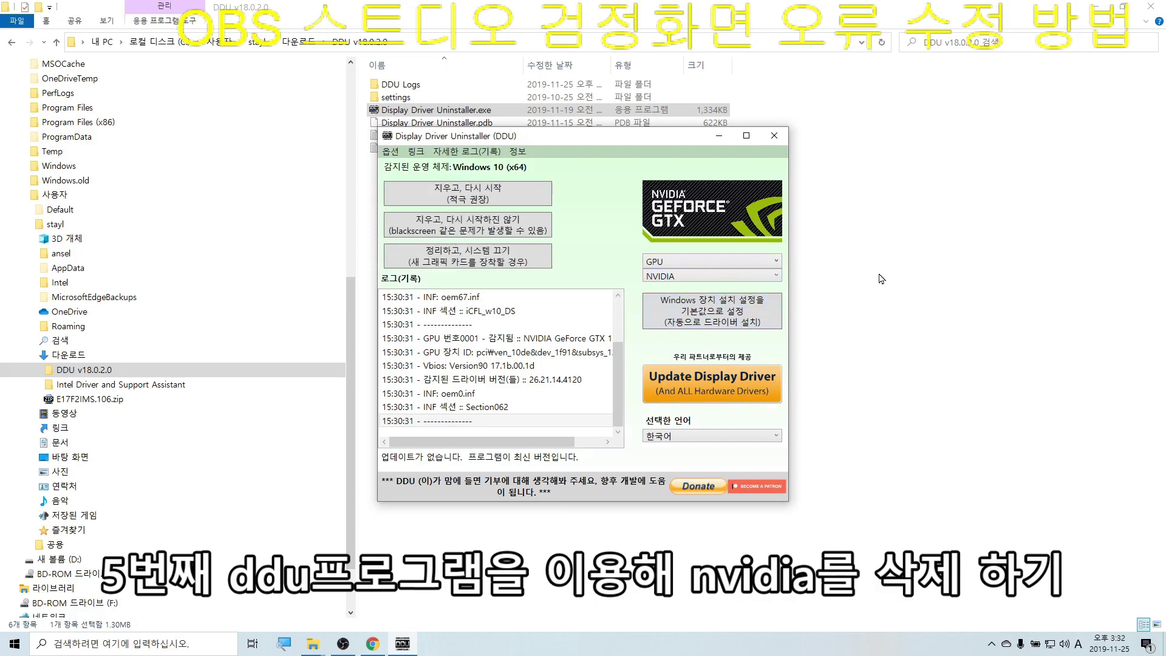
left_click(696, 280)
left_click(696, 280)
- Close Display Driver Uninstaller and minimize the open windows to return to the desktop
left_click(774, 136)
left_click(722, 350)
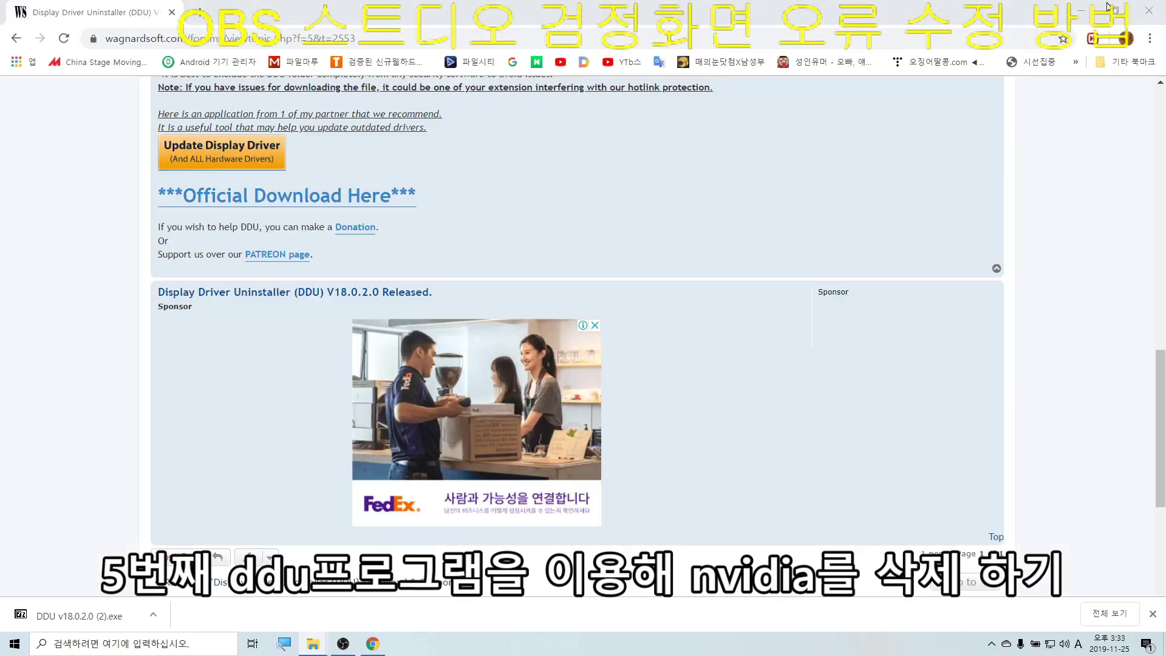
left_click(1096, 6)
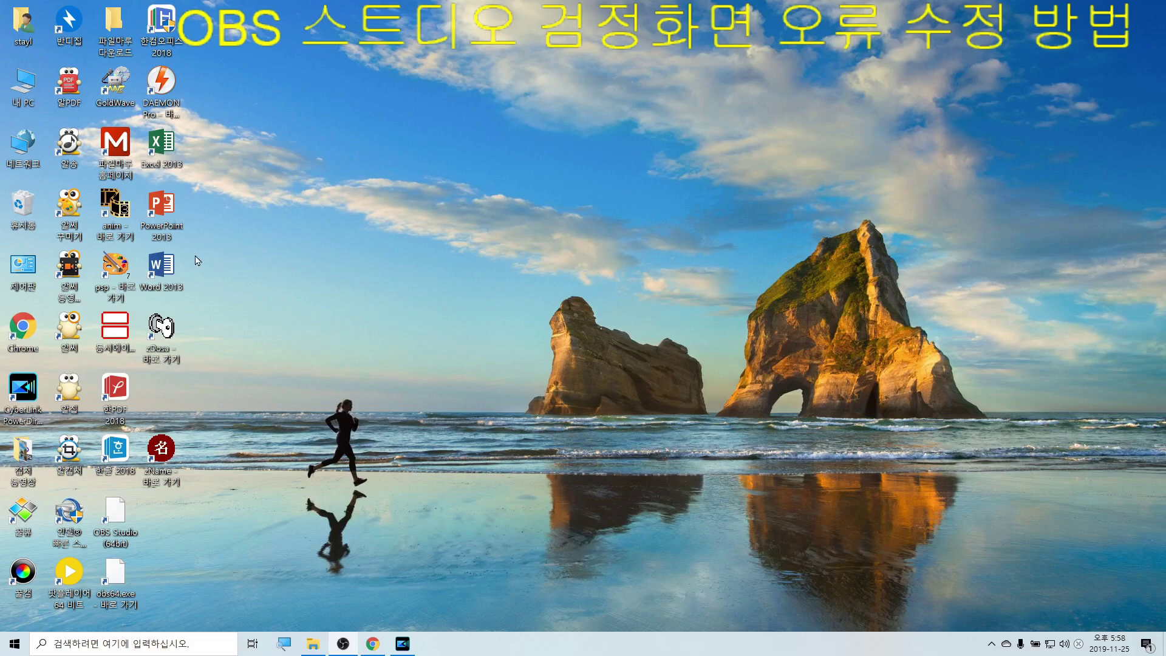
- Check the desktop's context menu for the NVIDIA Control Panel entry and dismiss the menu
right_click(535, 150)
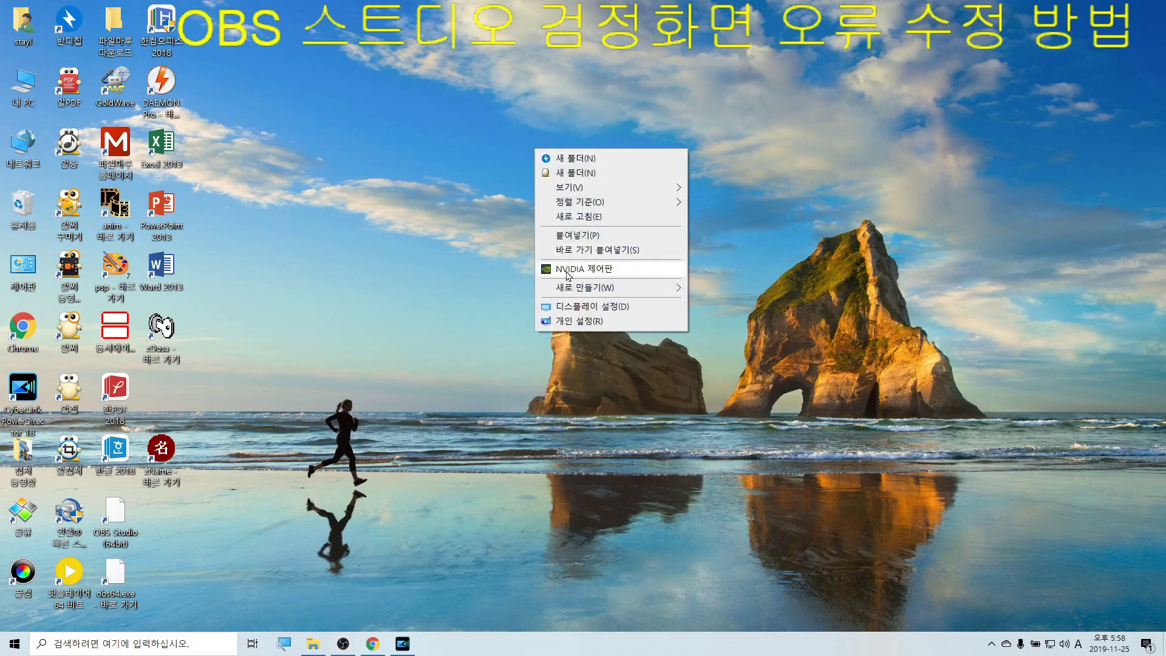
left_click(866, 264)
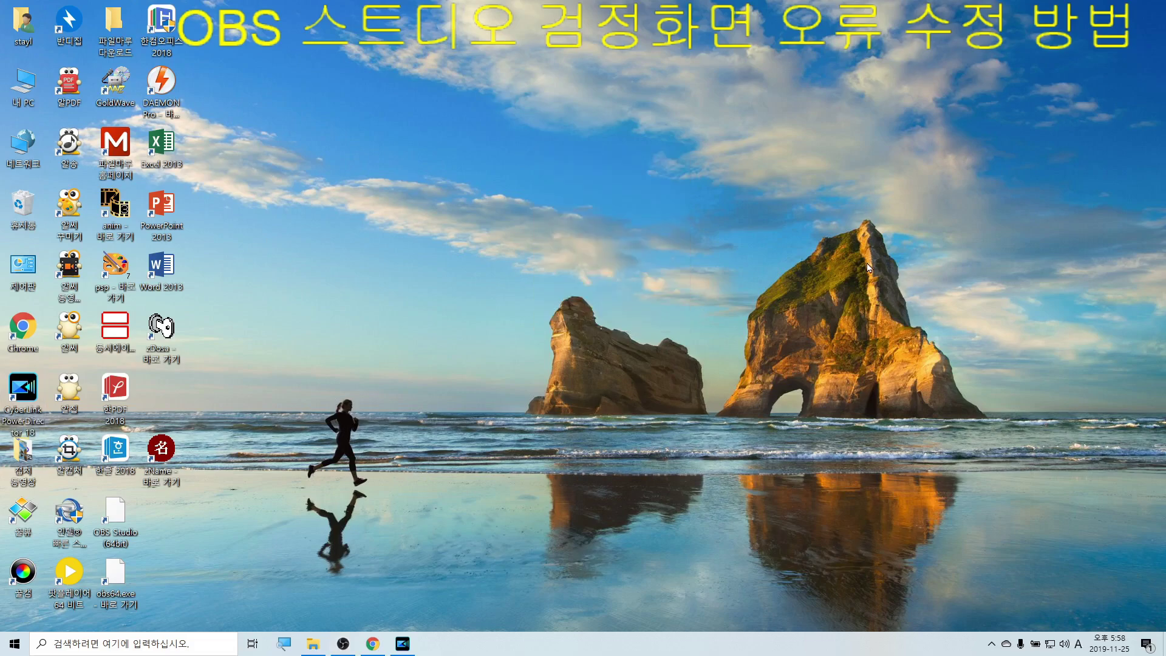